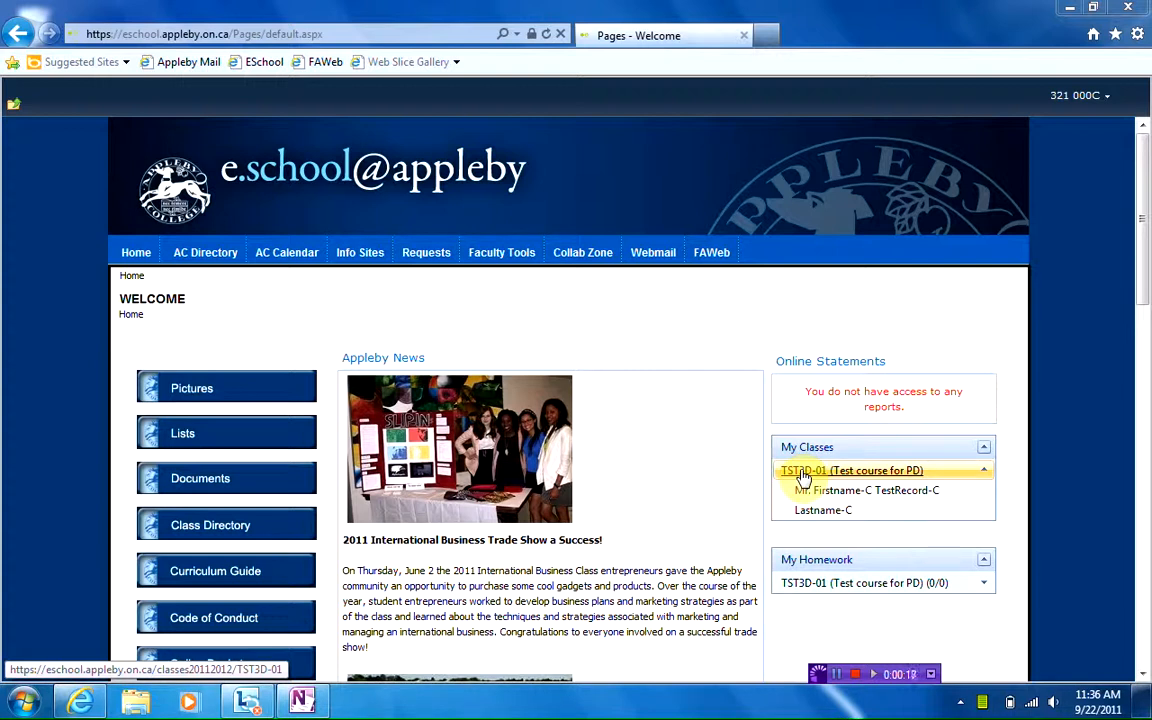
Step: Open the TST3D-01 class site and copy the link address of its TST3D-01 Documents library
click(803, 471)
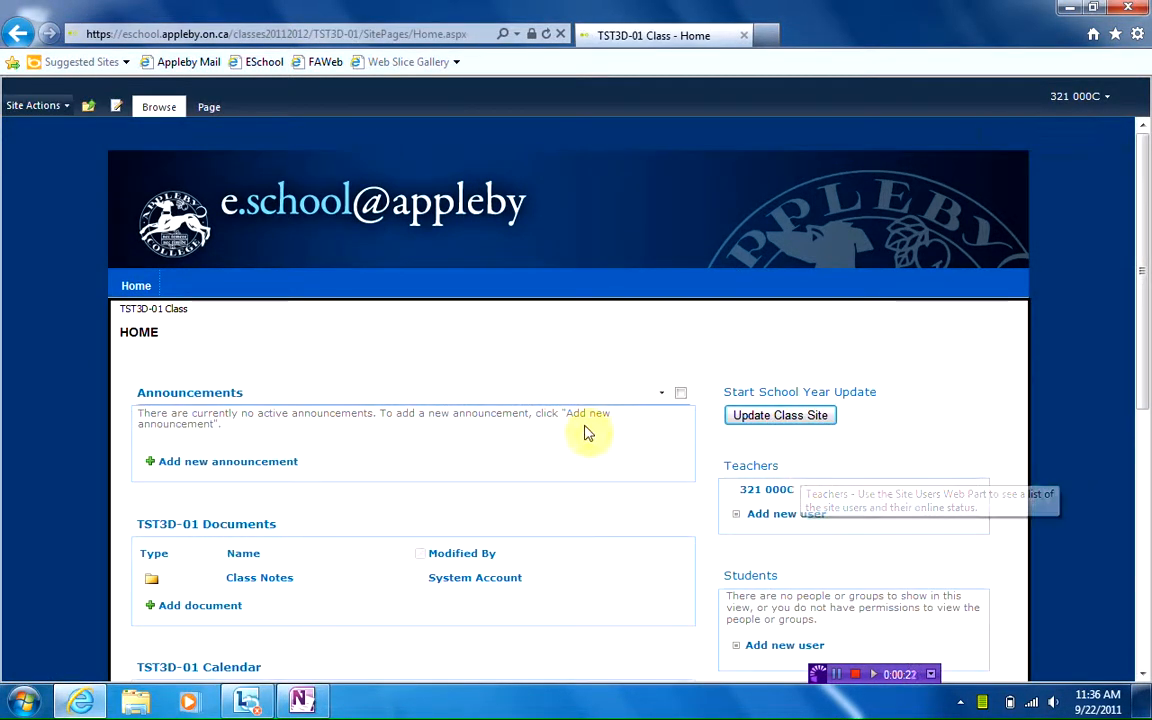
right_click(213, 532)
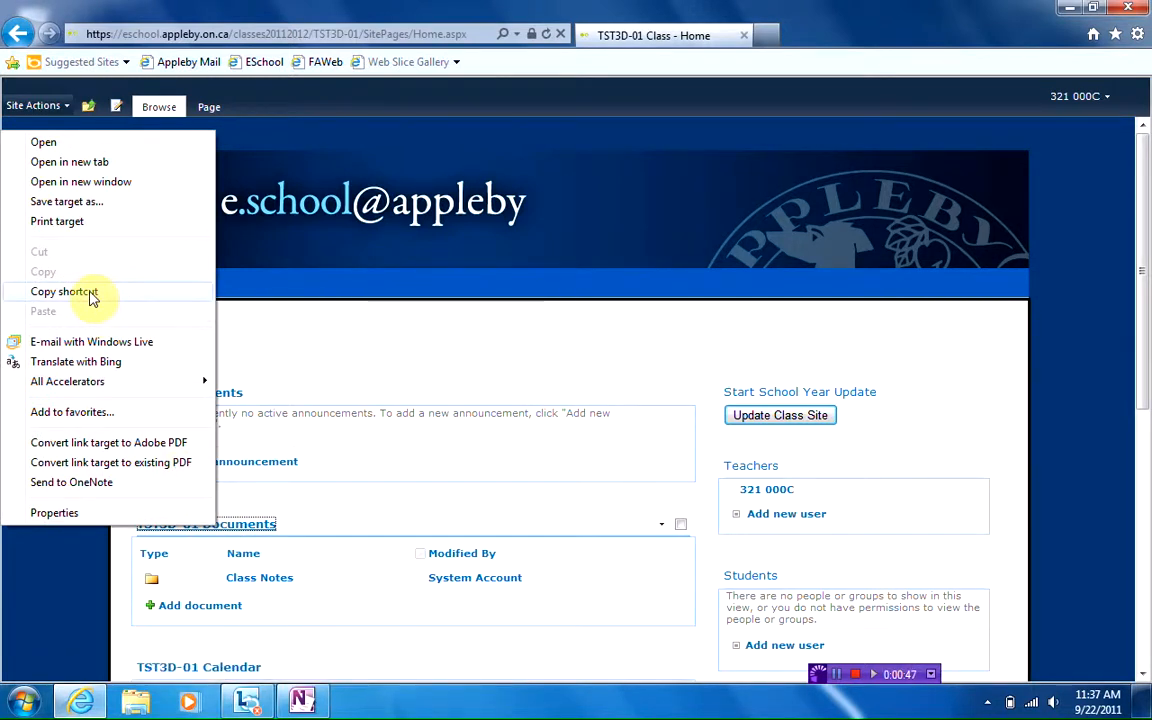
click(91, 297)
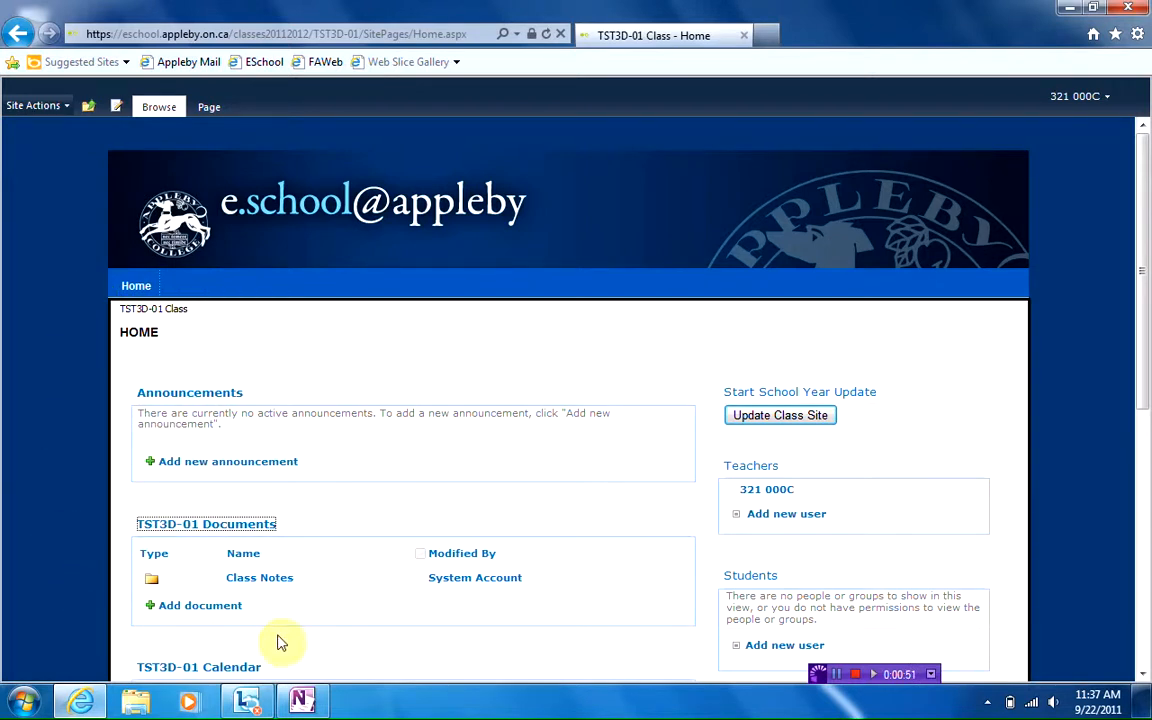
Step: Switch to OneNote and set up a new notebook stored on the network, named English Notes
mouse_move(300, 705)
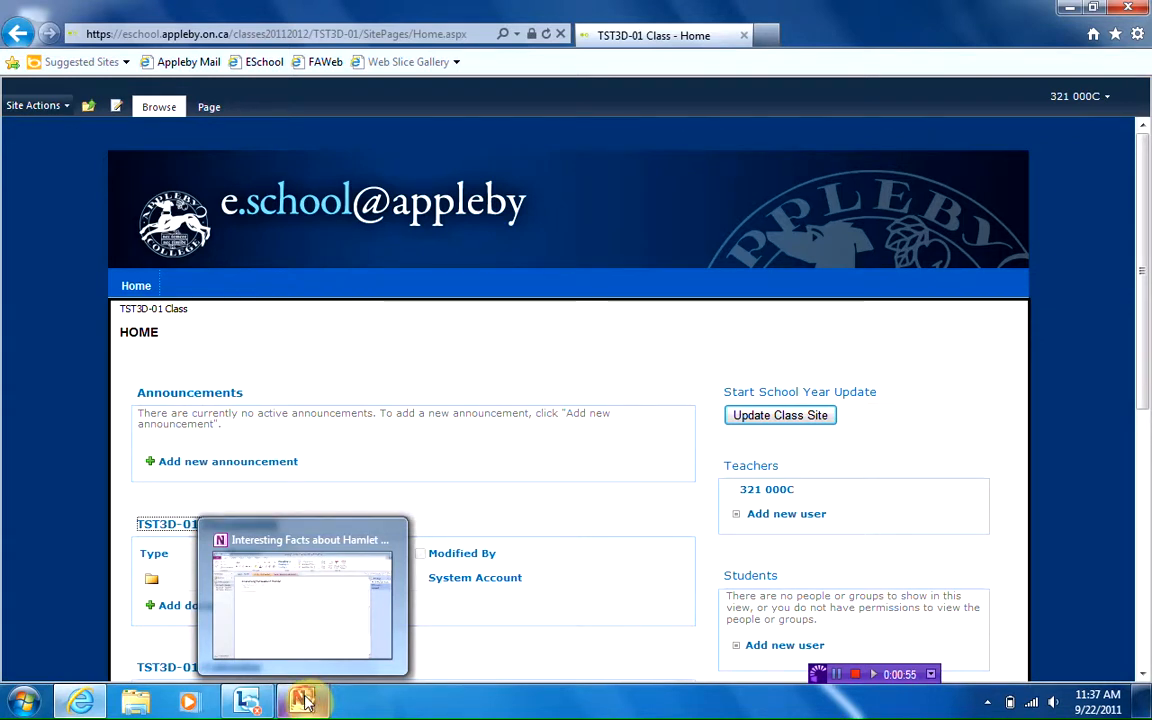
click(303, 703)
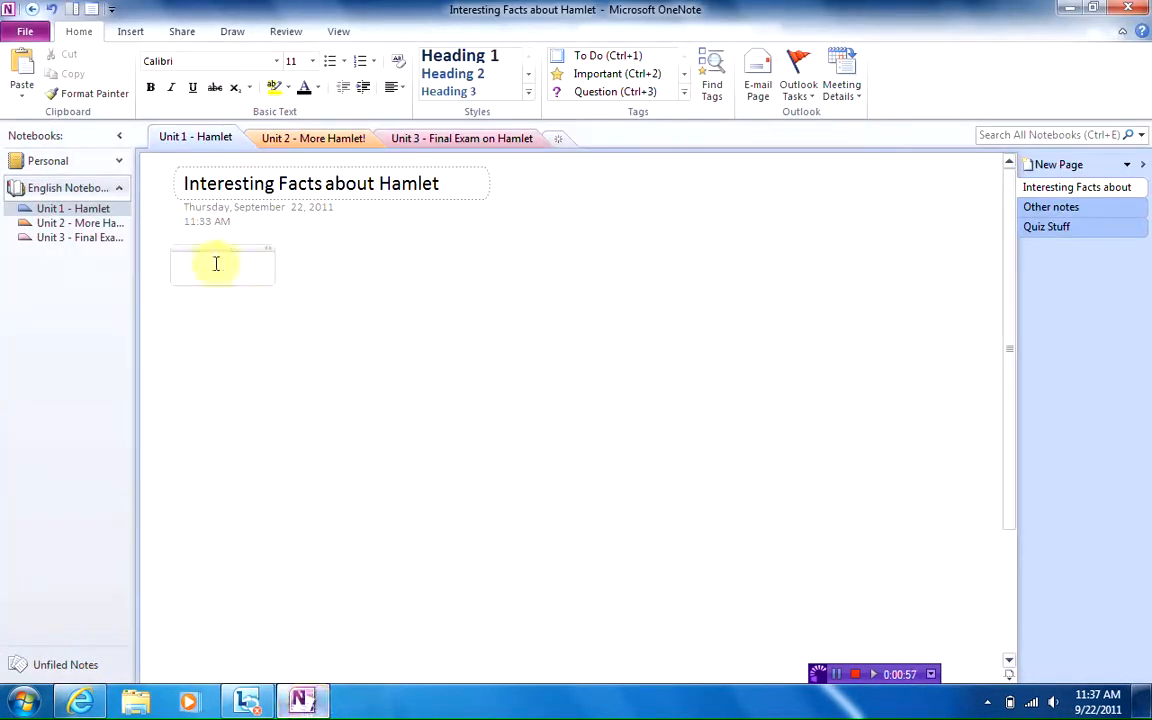
click(28, 33)
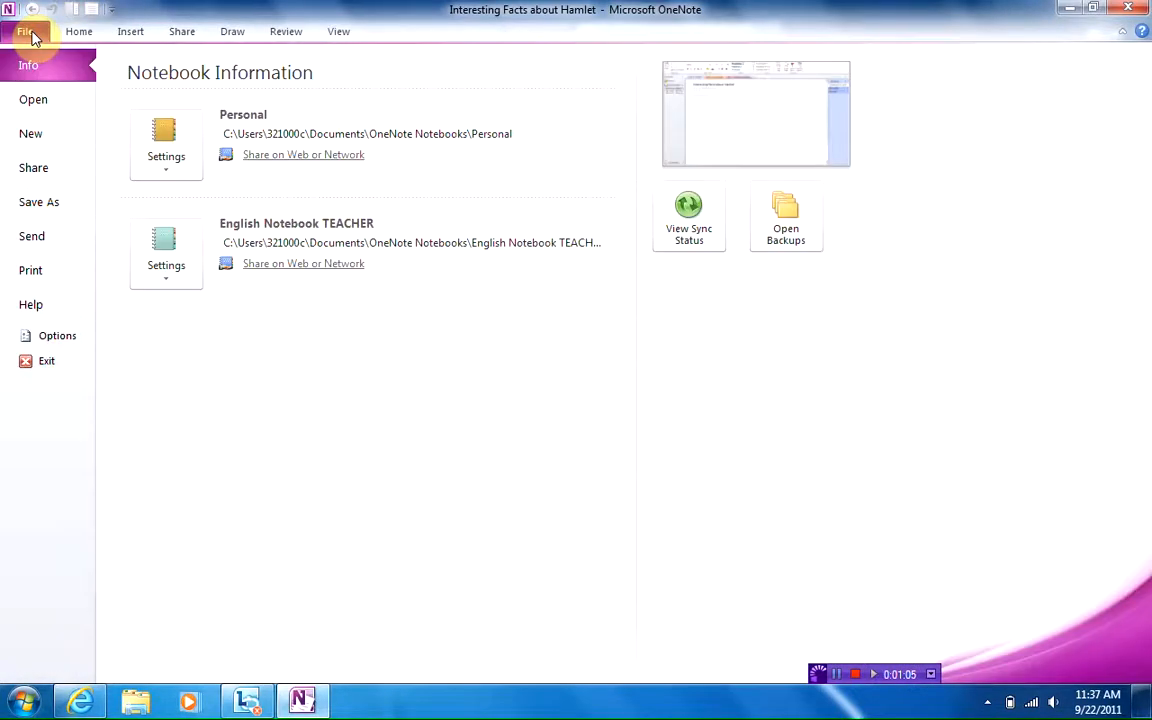
click(31, 135)
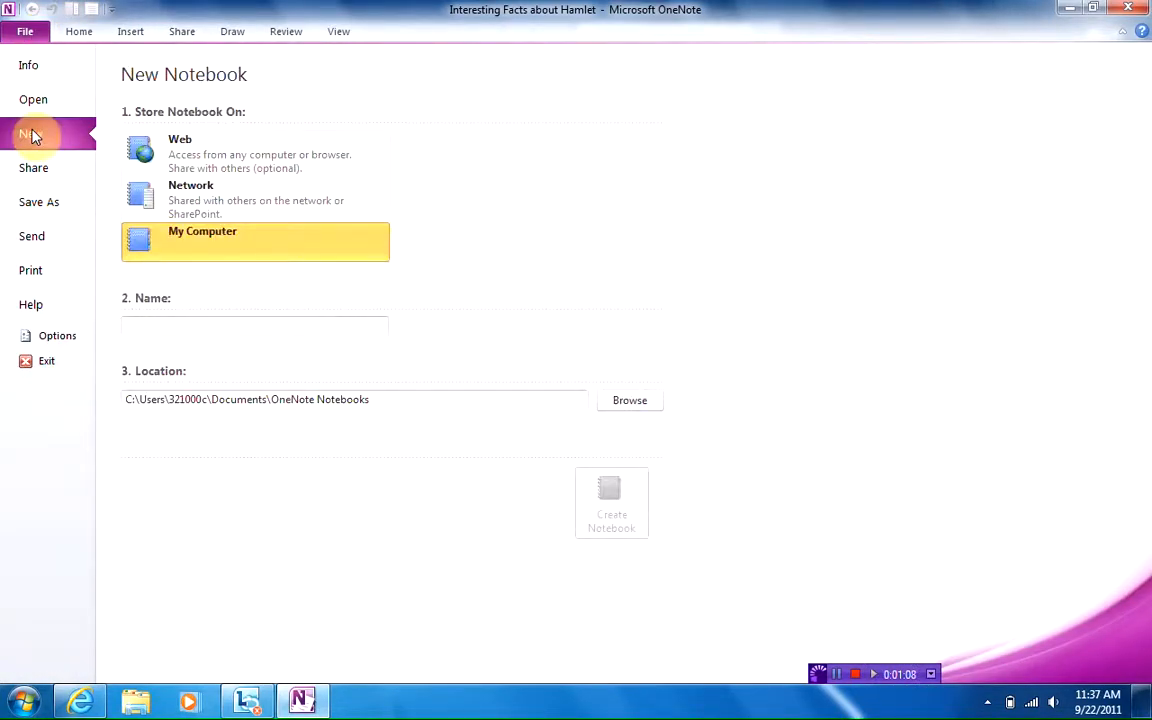
click(189, 203)
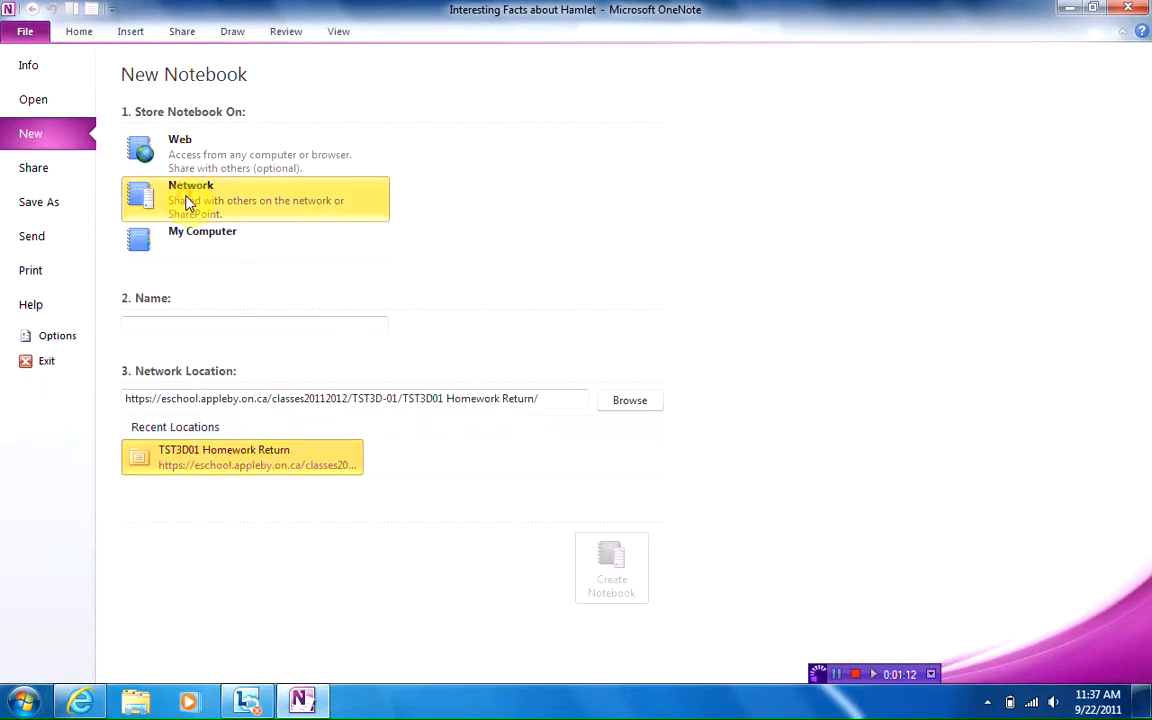
click(157, 327)
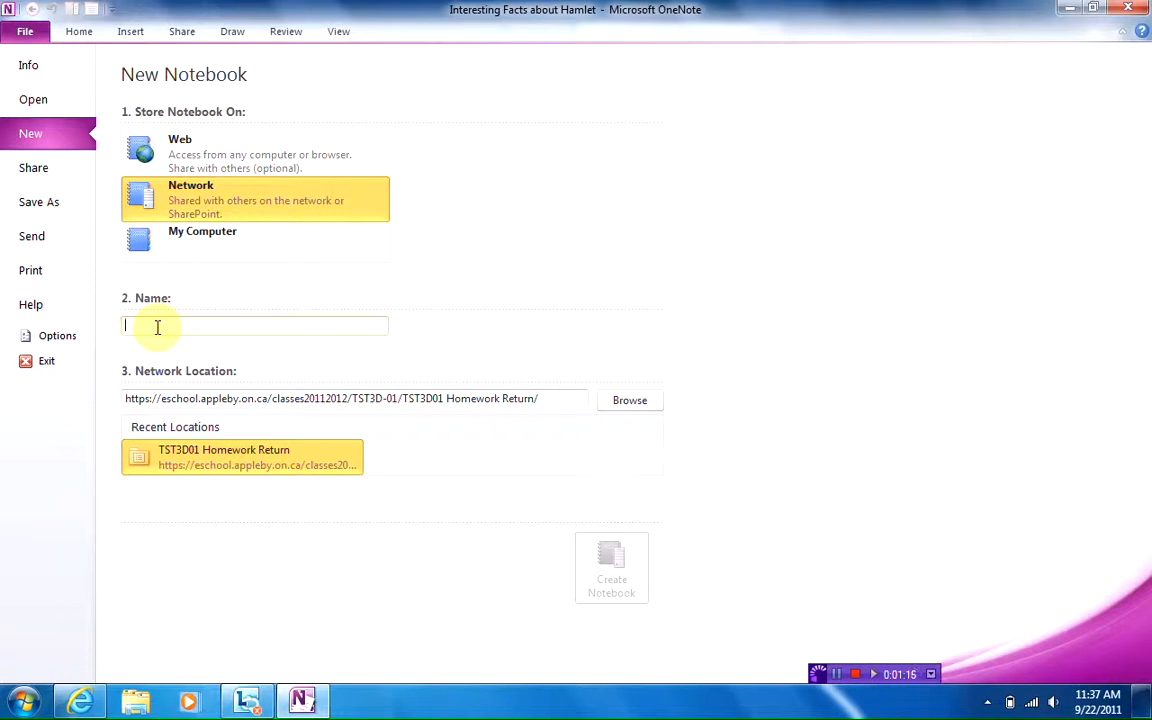
text(English Notes)
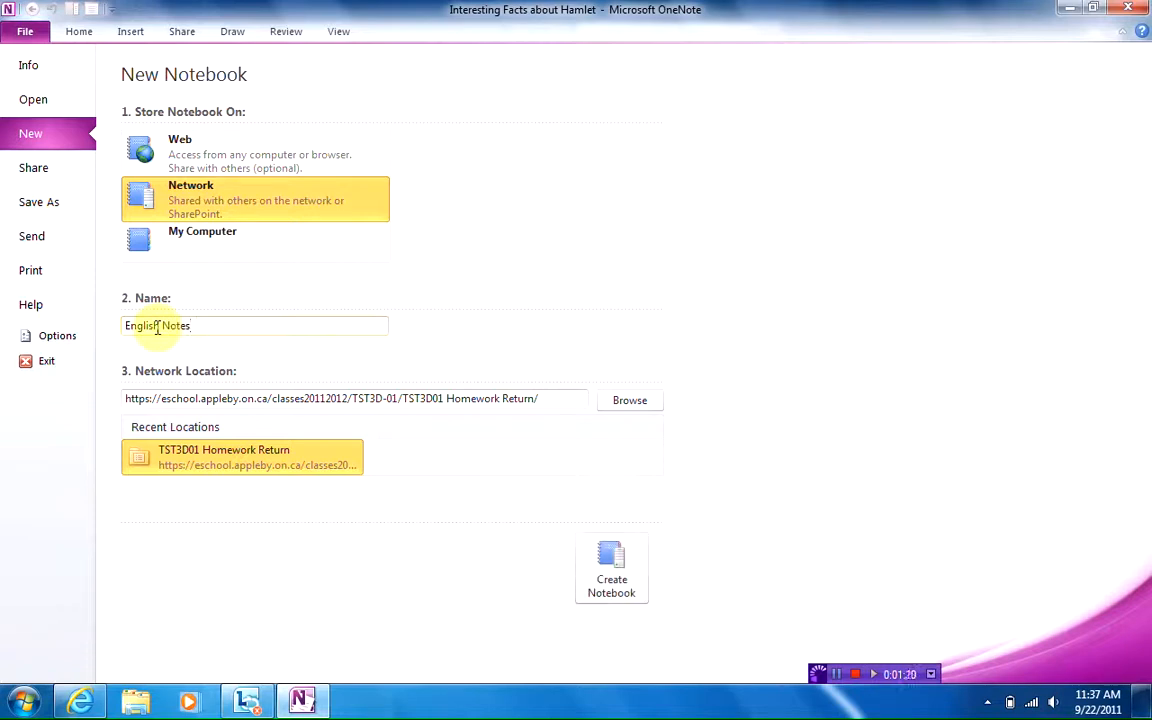
Step: Replace the network location with the copied Class Documents link, create the notebook and decline e-mailing a link
click(489, 399)
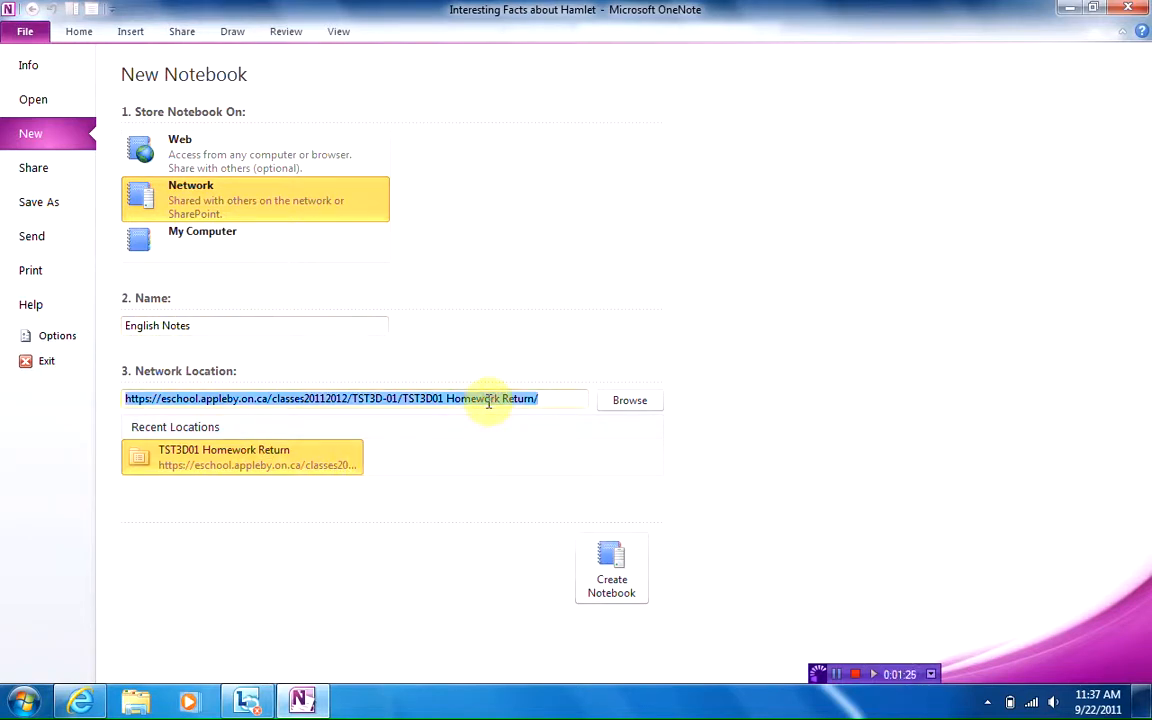
right_click(489, 399)
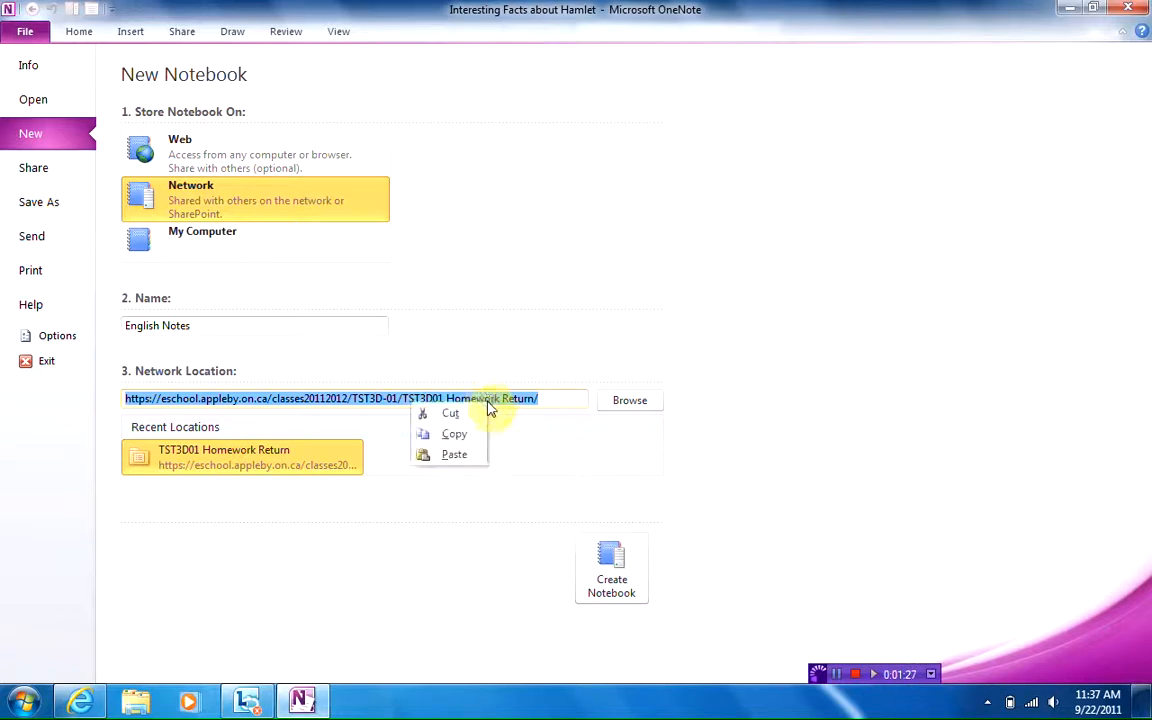
click(453, 456)
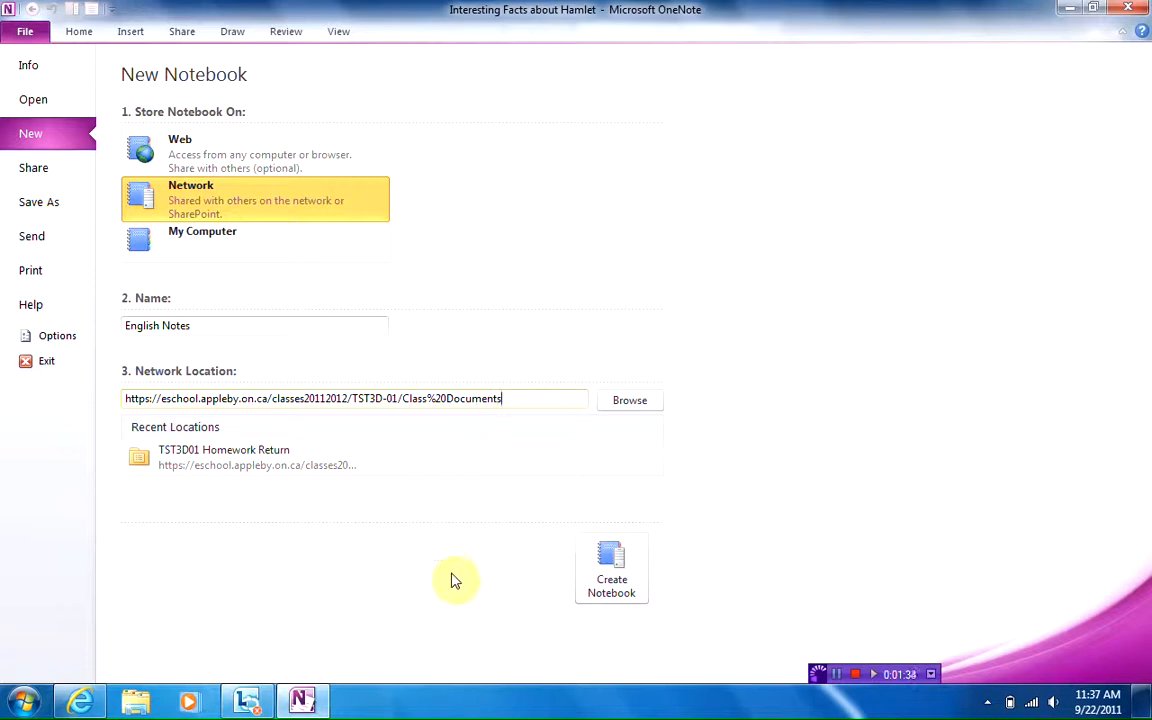
click(630, 557)
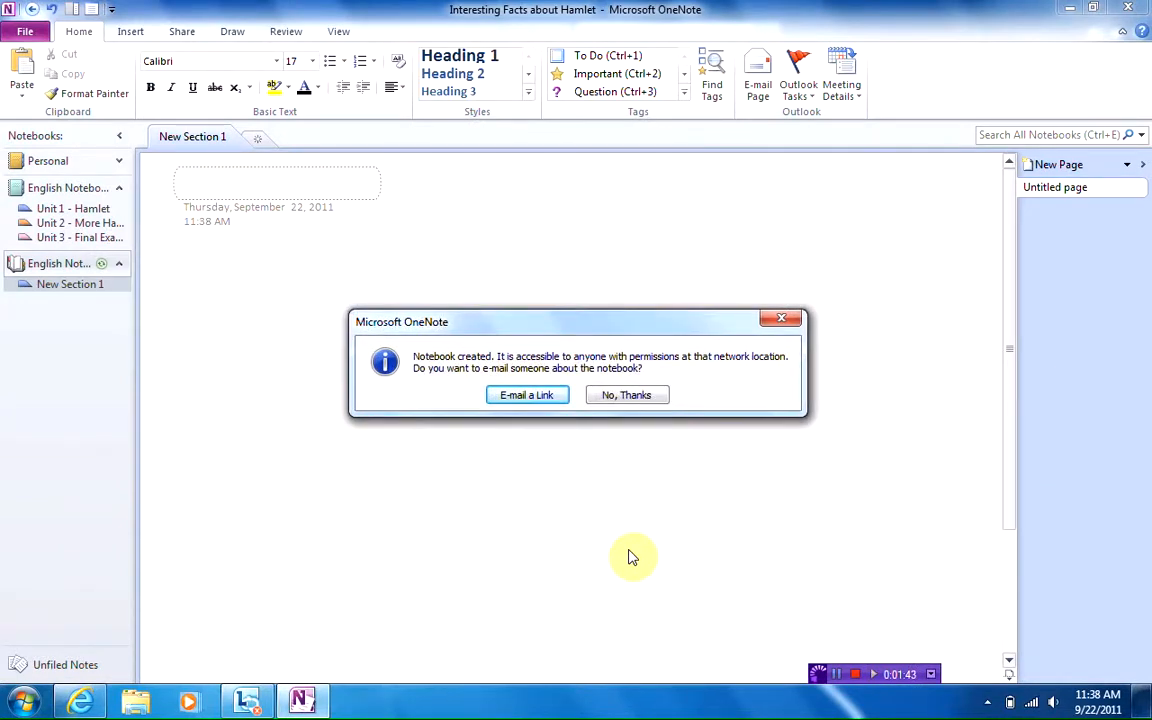
click(611, 397)
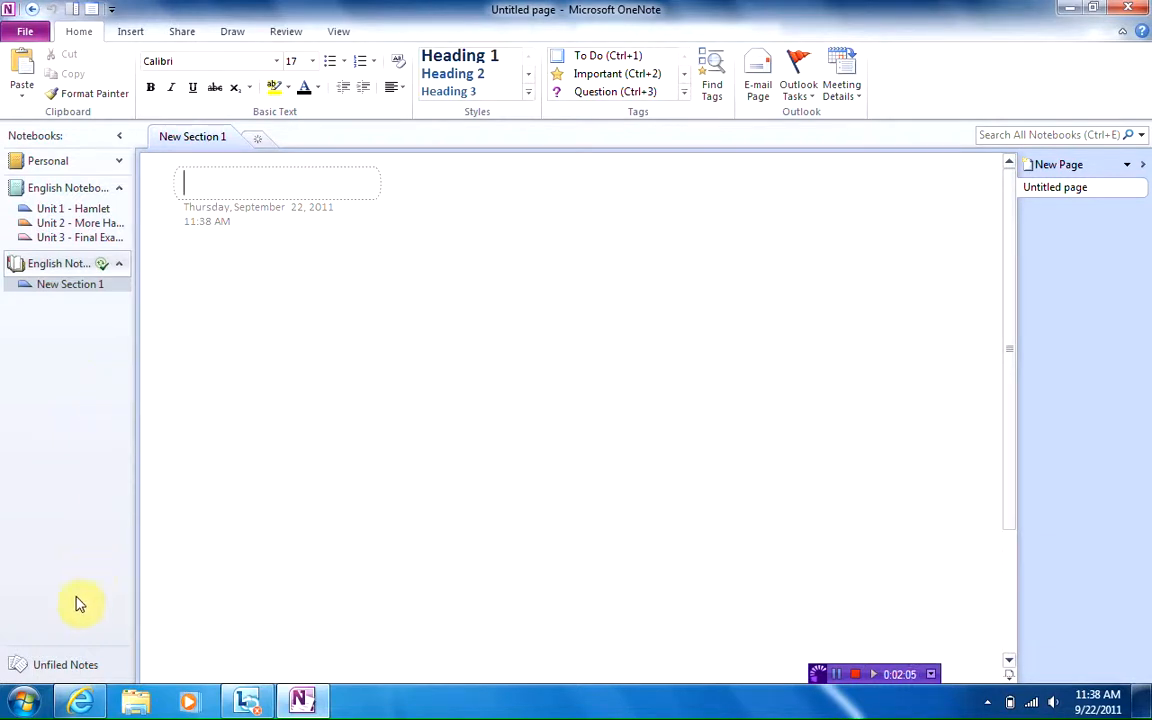
Step: Switch to Internet Explorer and refresh the class site to check its documents list for the English Notes notebook
click(71, 705)
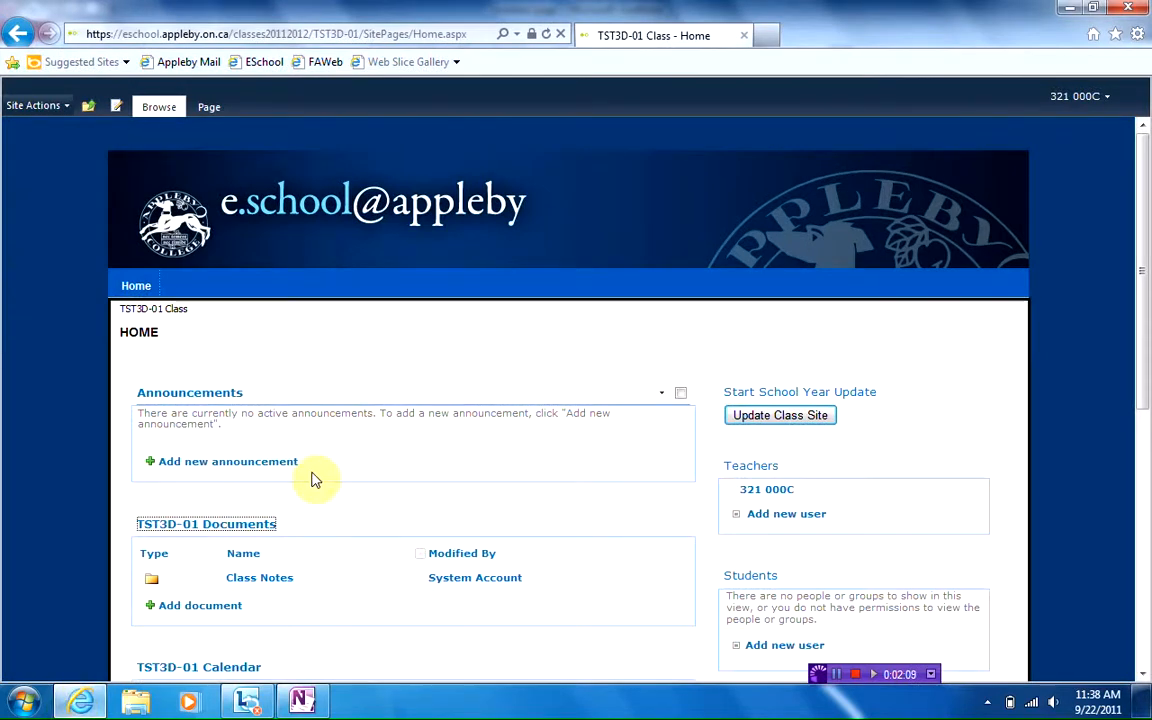
click(545, 35)
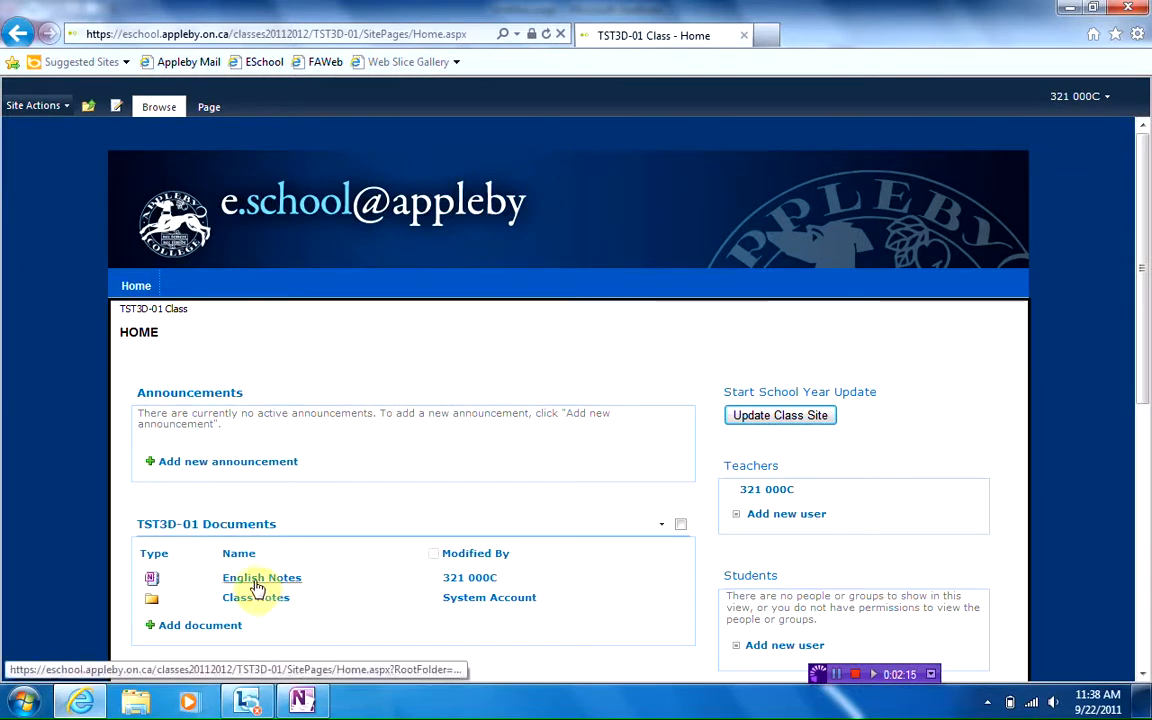
Step: Switch back to OneNote and delete New Section 1 from the English Notes notebook
click(300, 703)
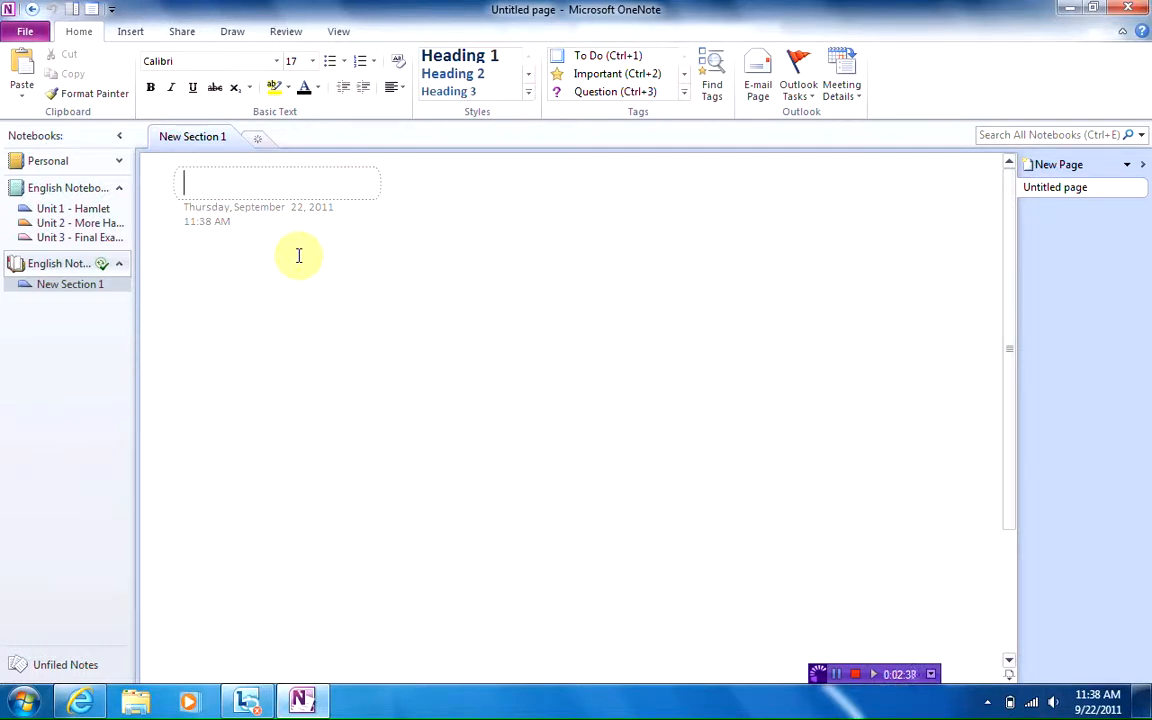
click(88, 196)
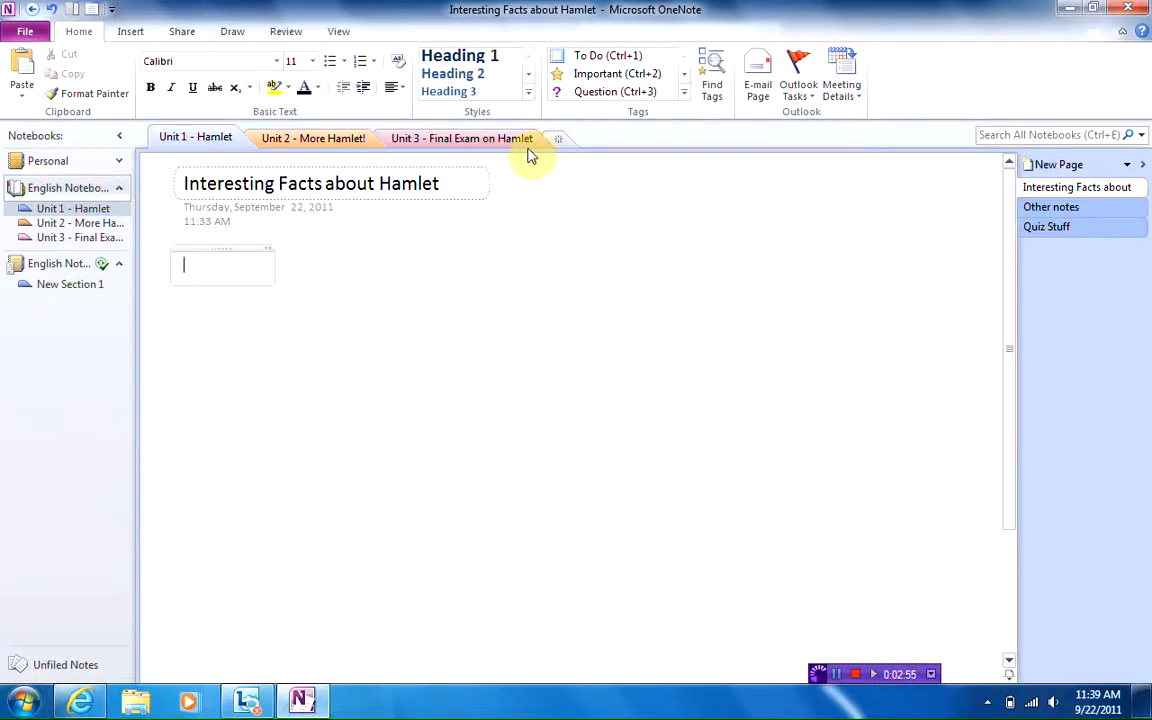
click(68, 266)
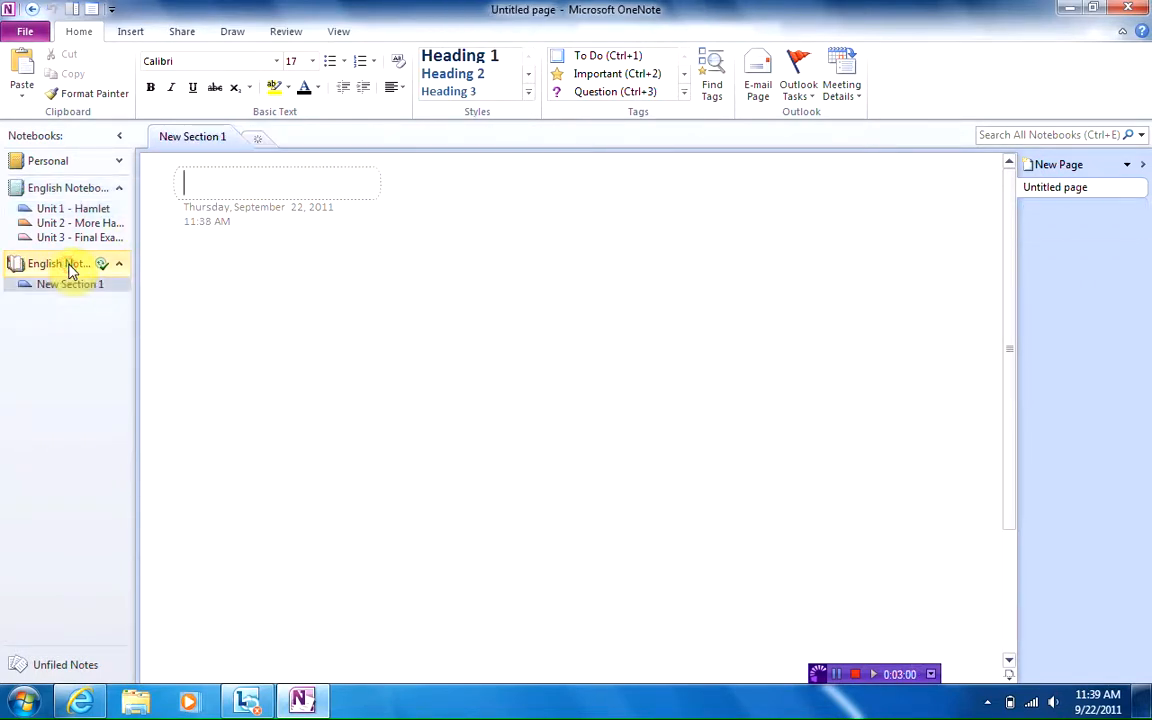
right_click(197, 143)
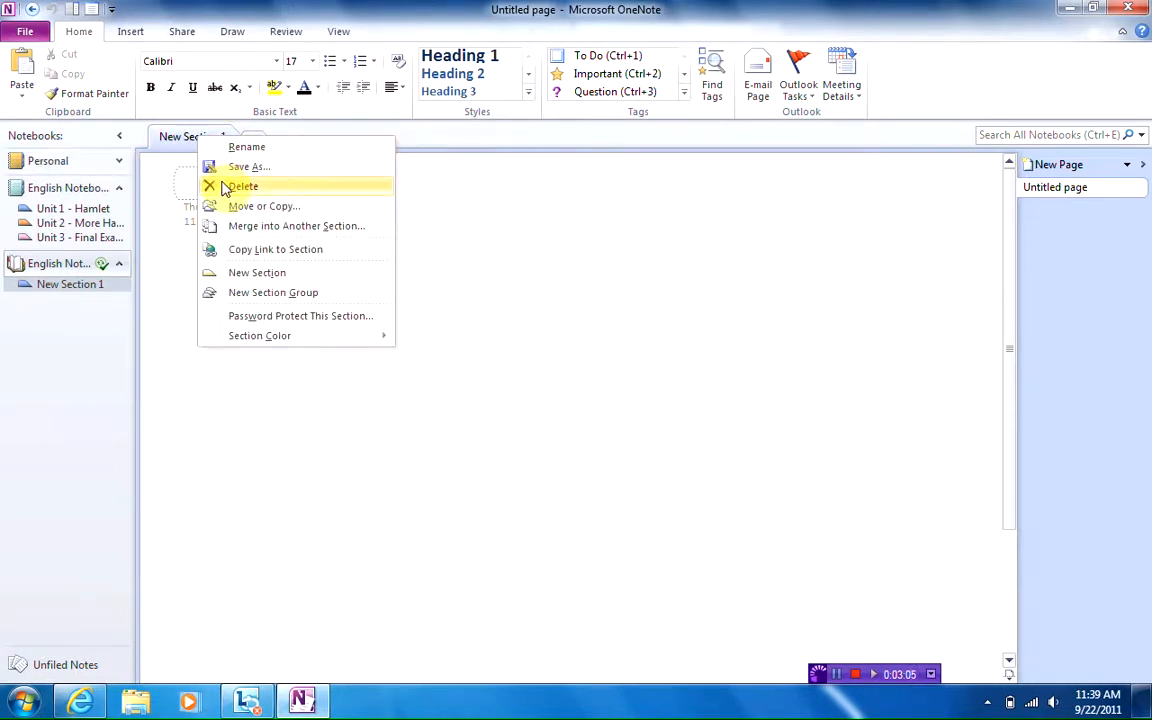
click(226, 188)
click(521, 401)
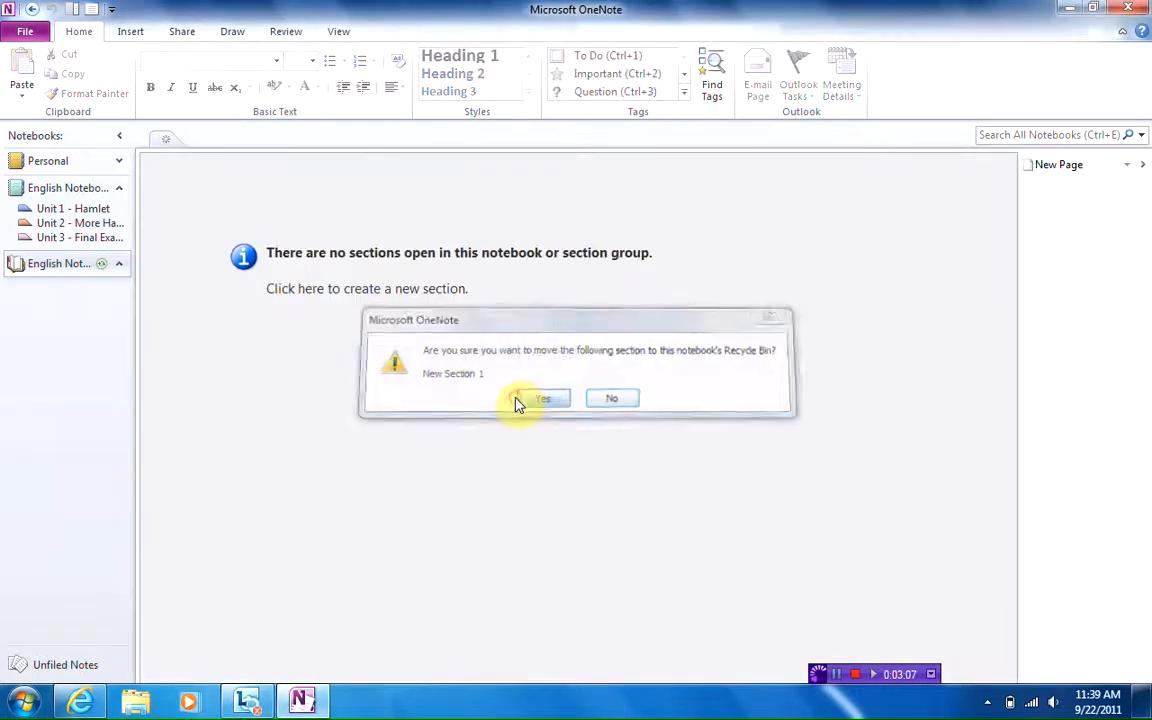
Step: Copy the Unit 1 - Hamlet section from the English Notebook TEACHER notebook into the English Notes notebook
click(57, 190)
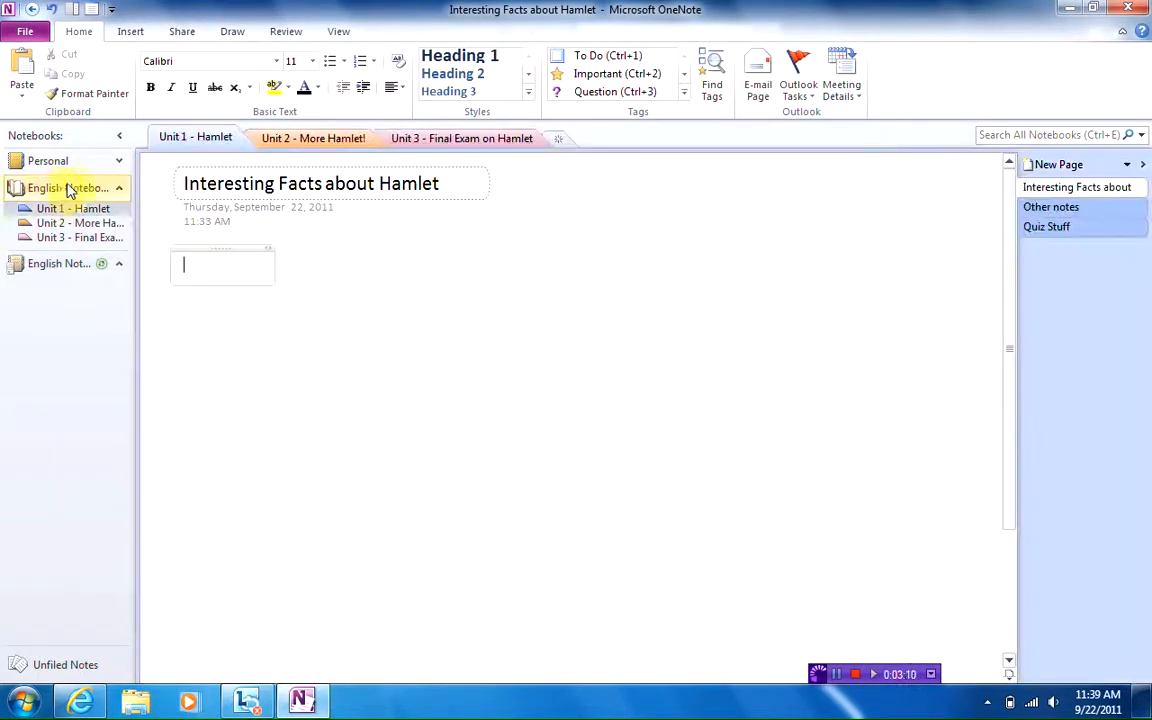
right_click(222, 143)
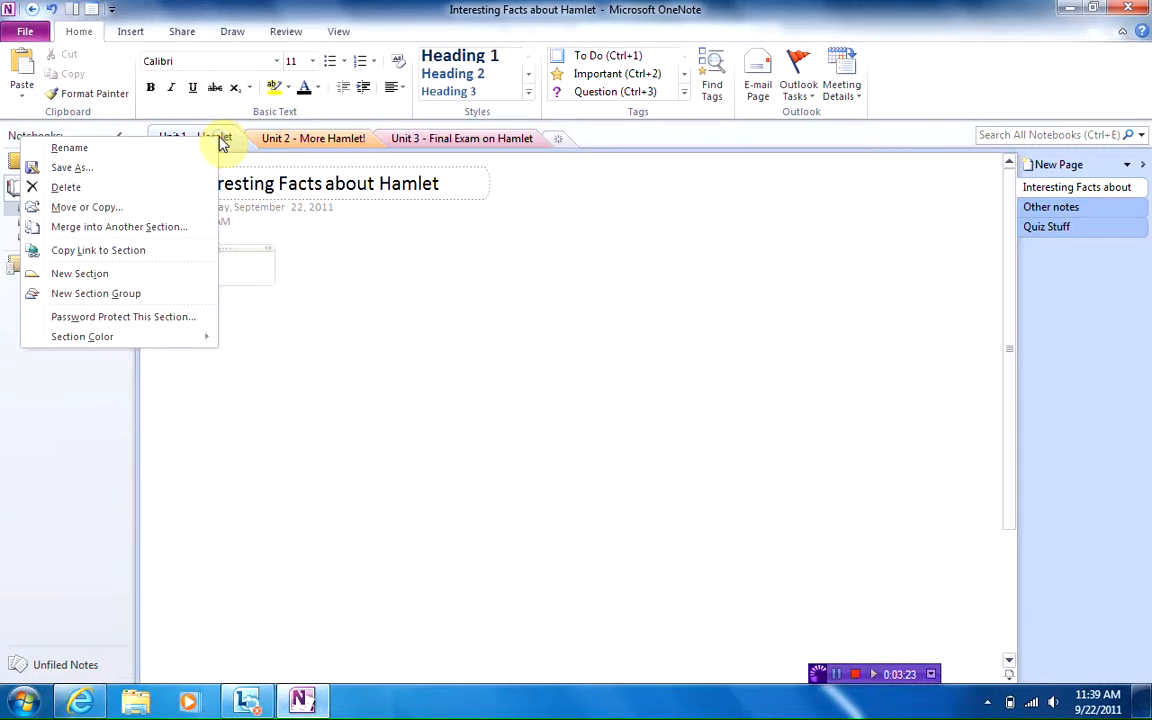
click(140, 207)
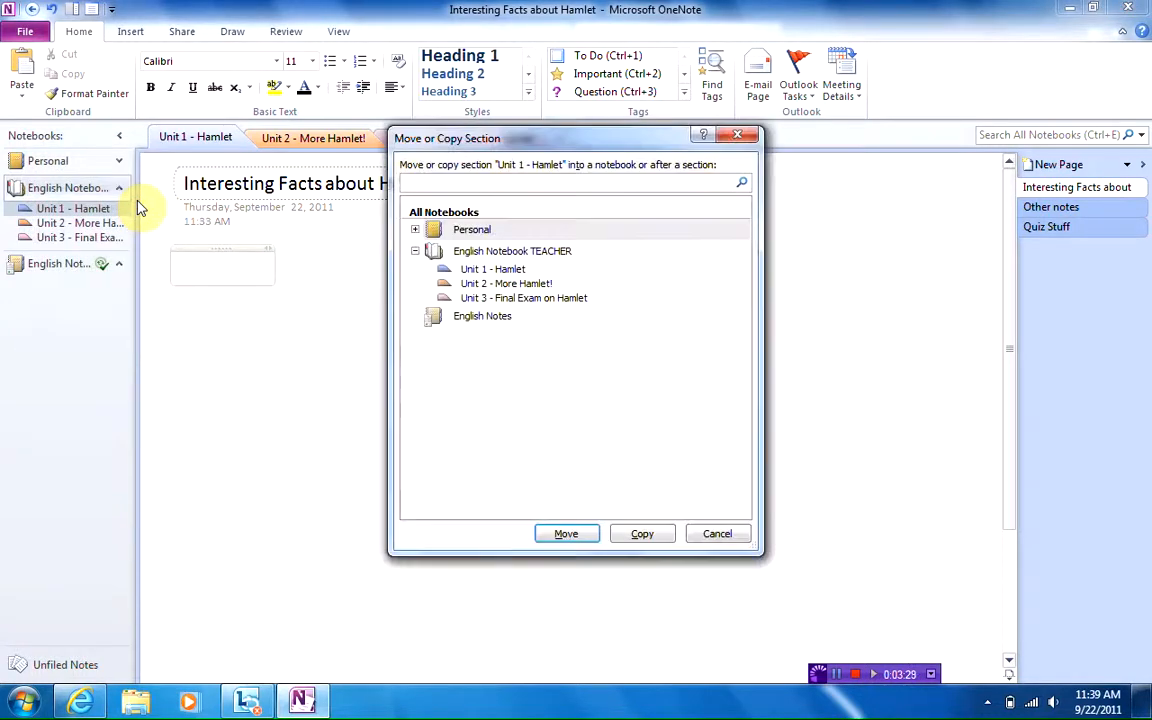
click(478, 318)
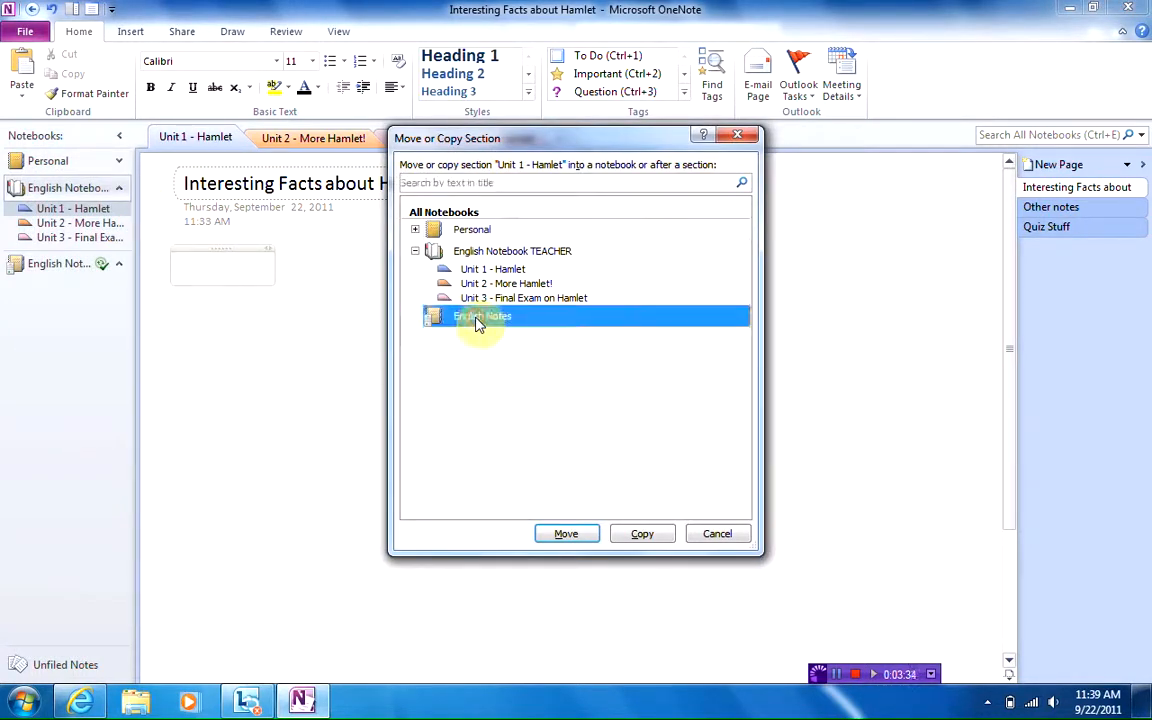
click(616, 540)
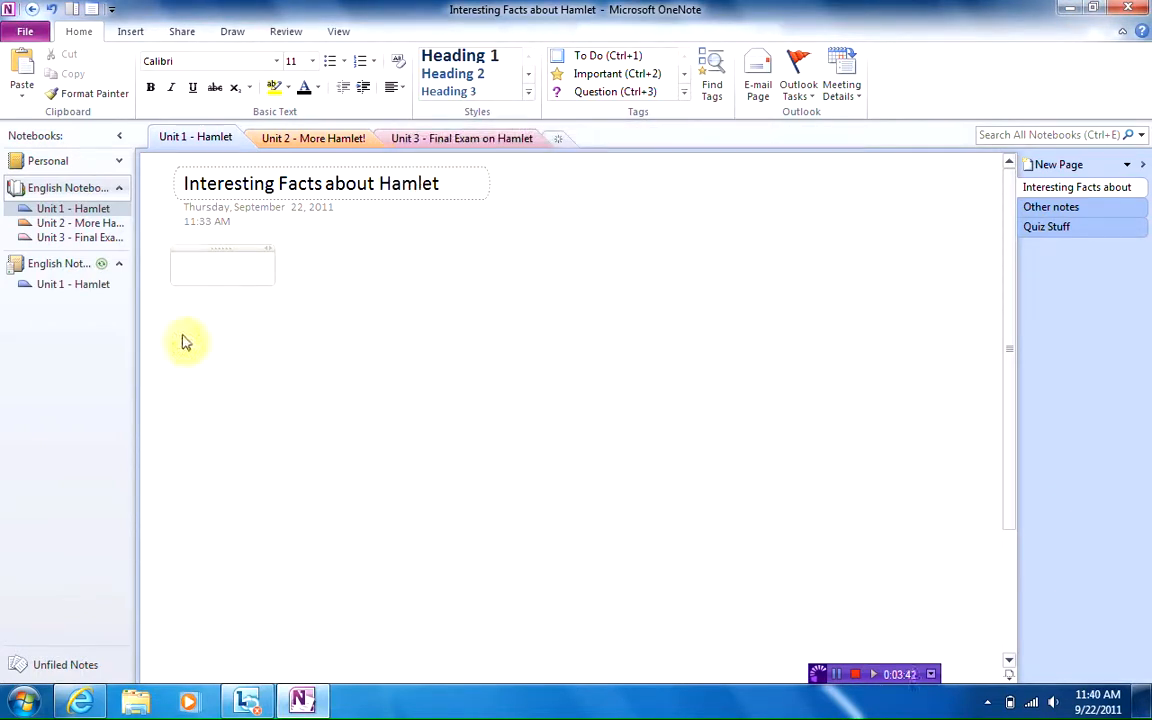
Step: View the copied Unit 1 - Hamlet section in English Notes, and refresh the class site in Internet Explorer to check the documents list
click(42, 286)
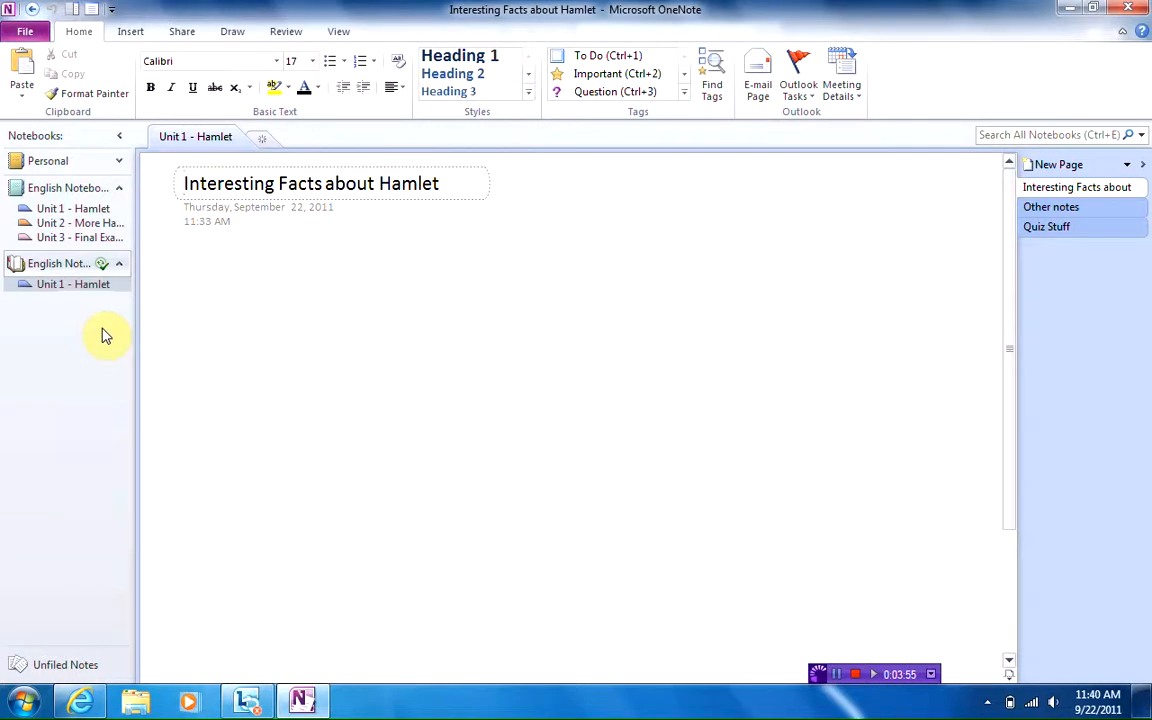
click(78, 703)
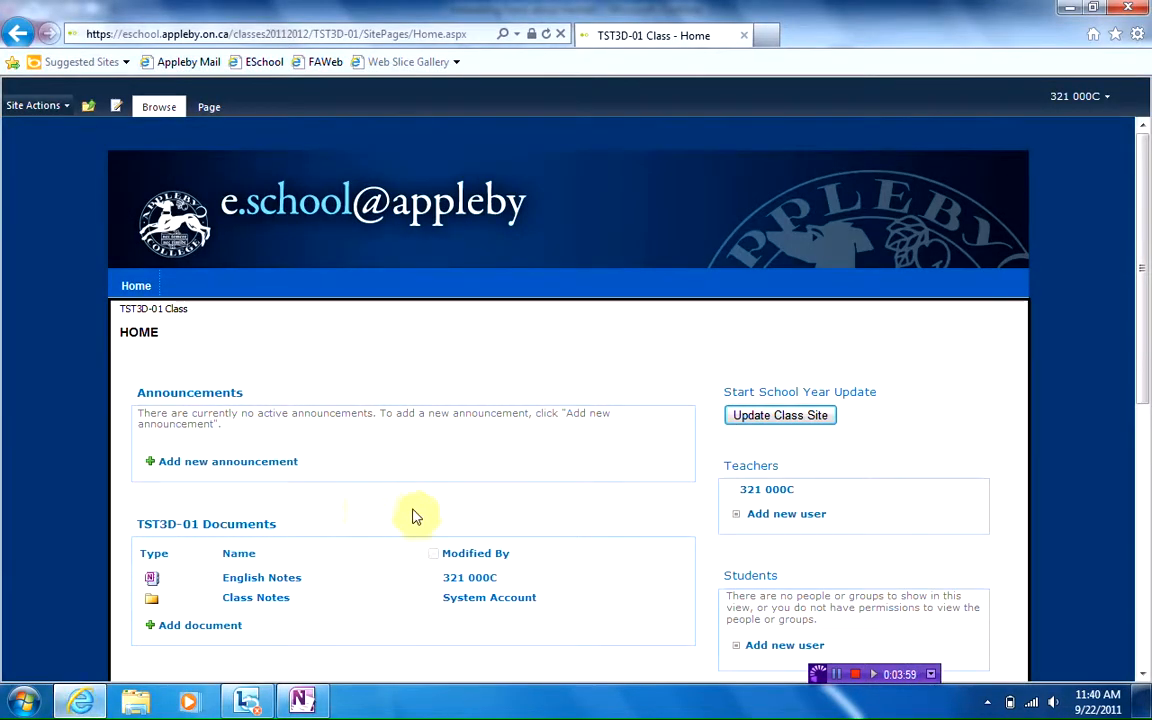
click(546, 35)
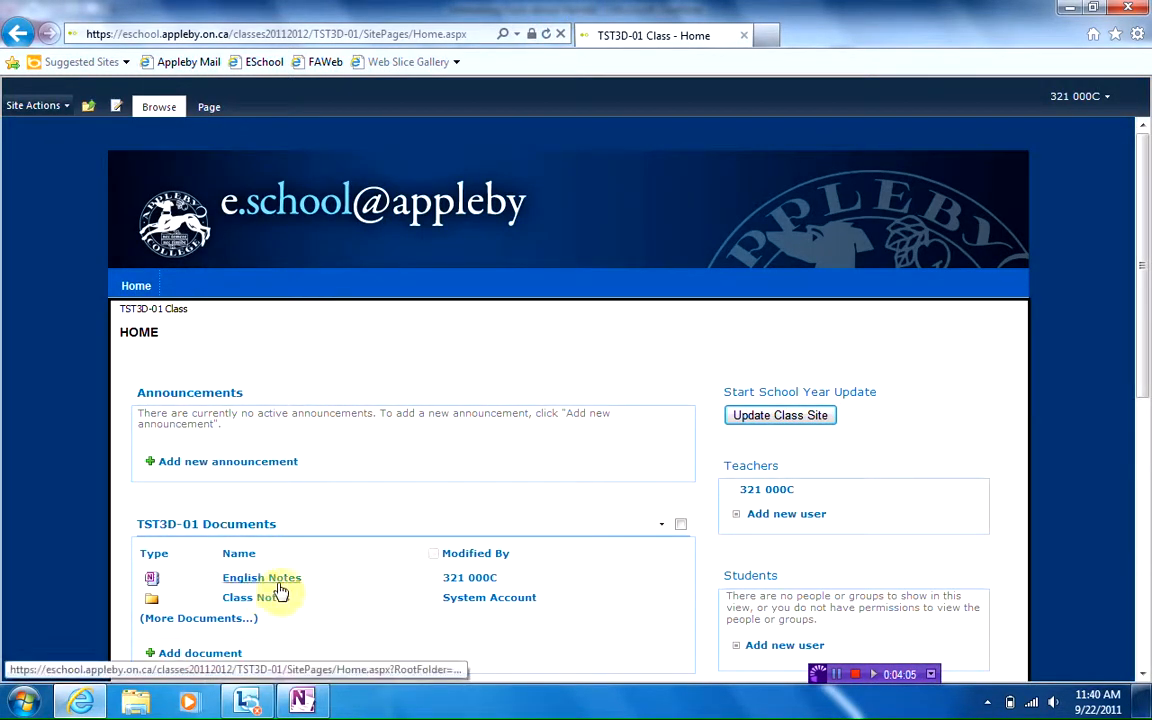
Step: Switch to OneNote and add a page titled Fourth Page to the Unit 1 - Hamlet section of the English Notebook TEACHER notebook
mouse_move(304, 707)
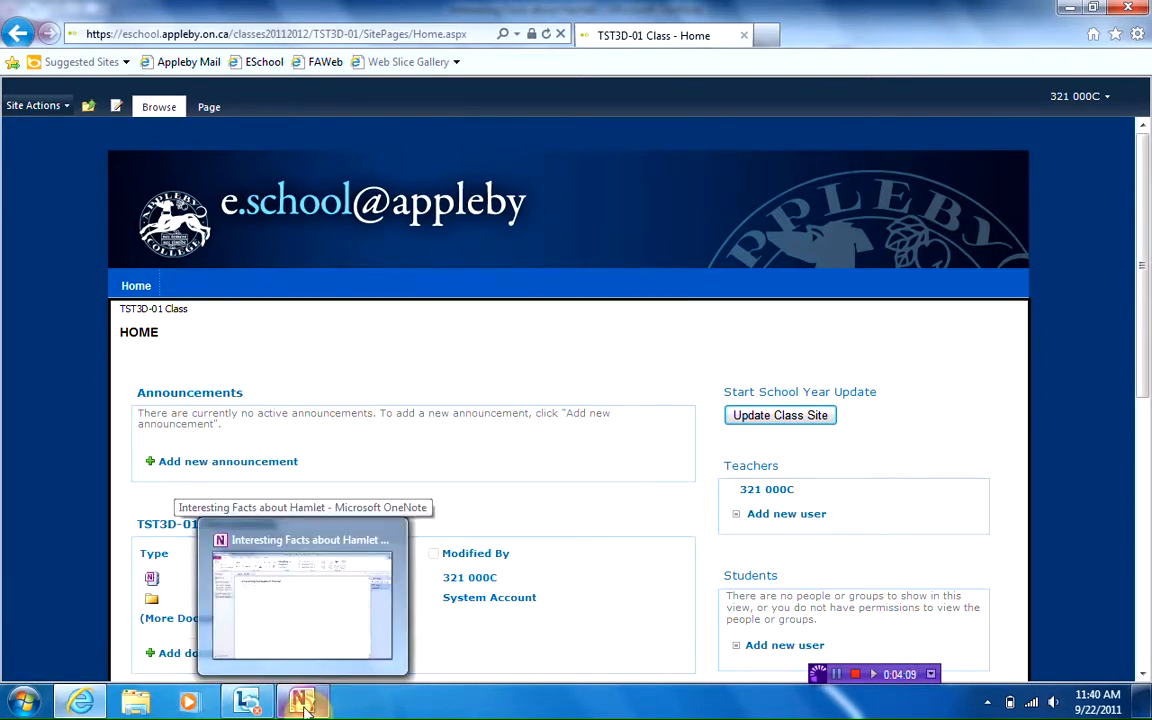
click(304, 707)
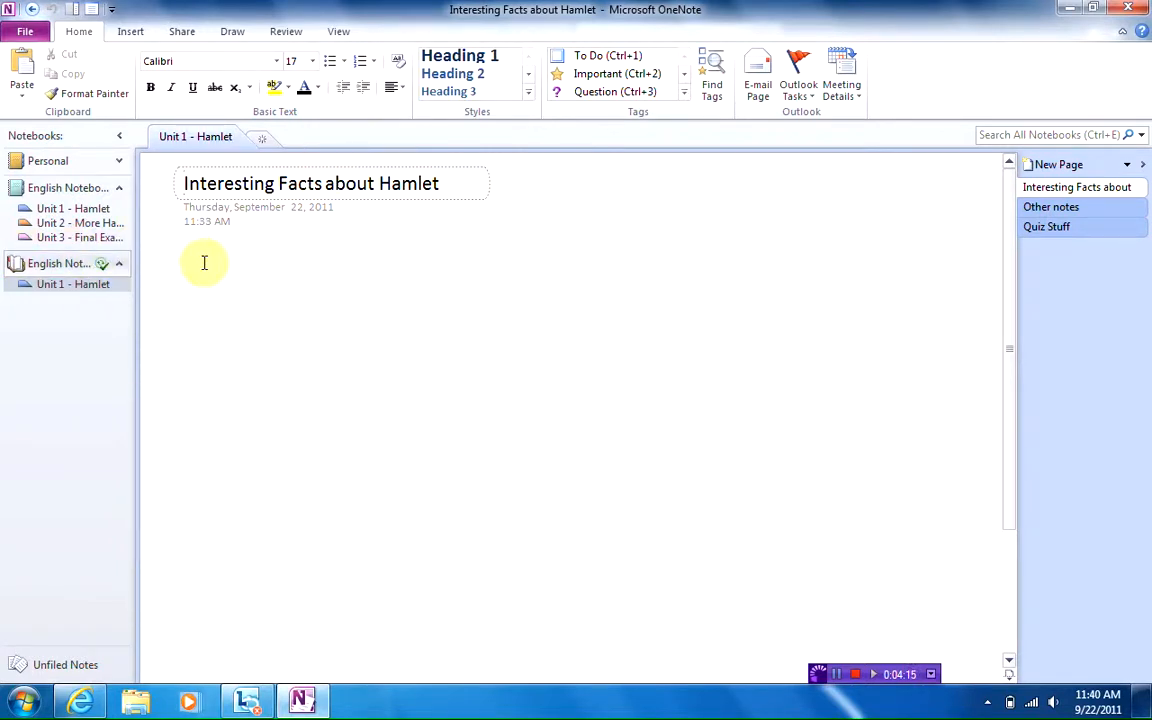
click(97, 208)
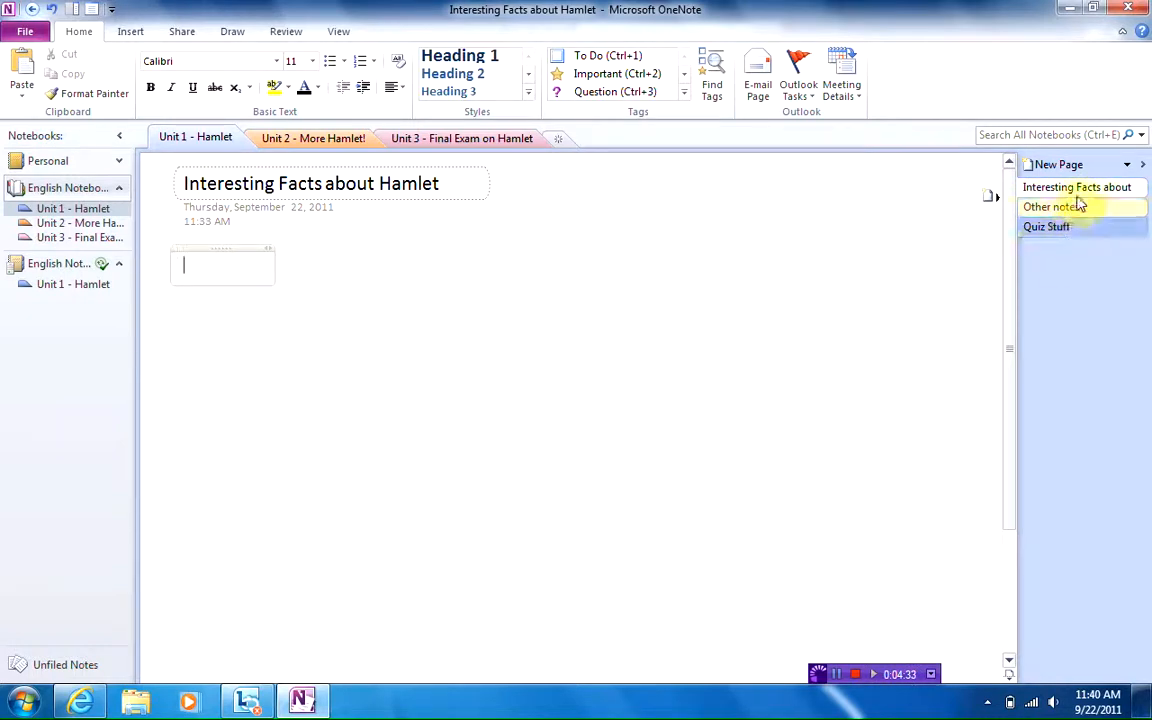
click(1059, 166)
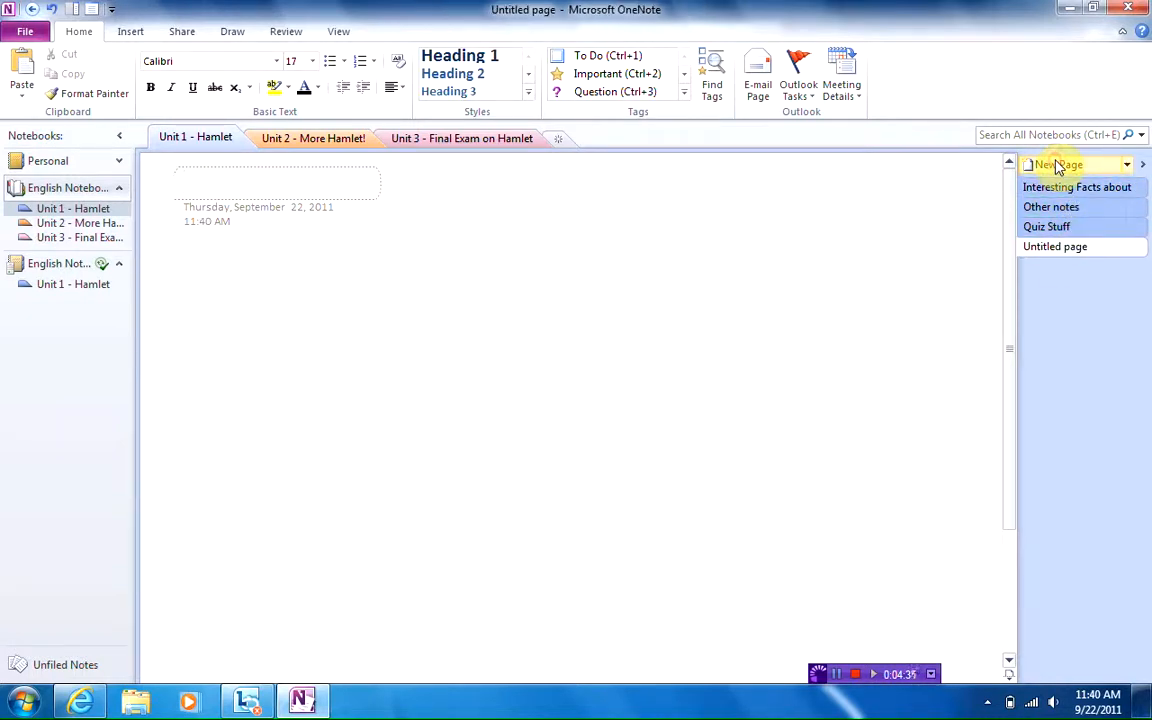
text(Fourth Pag)
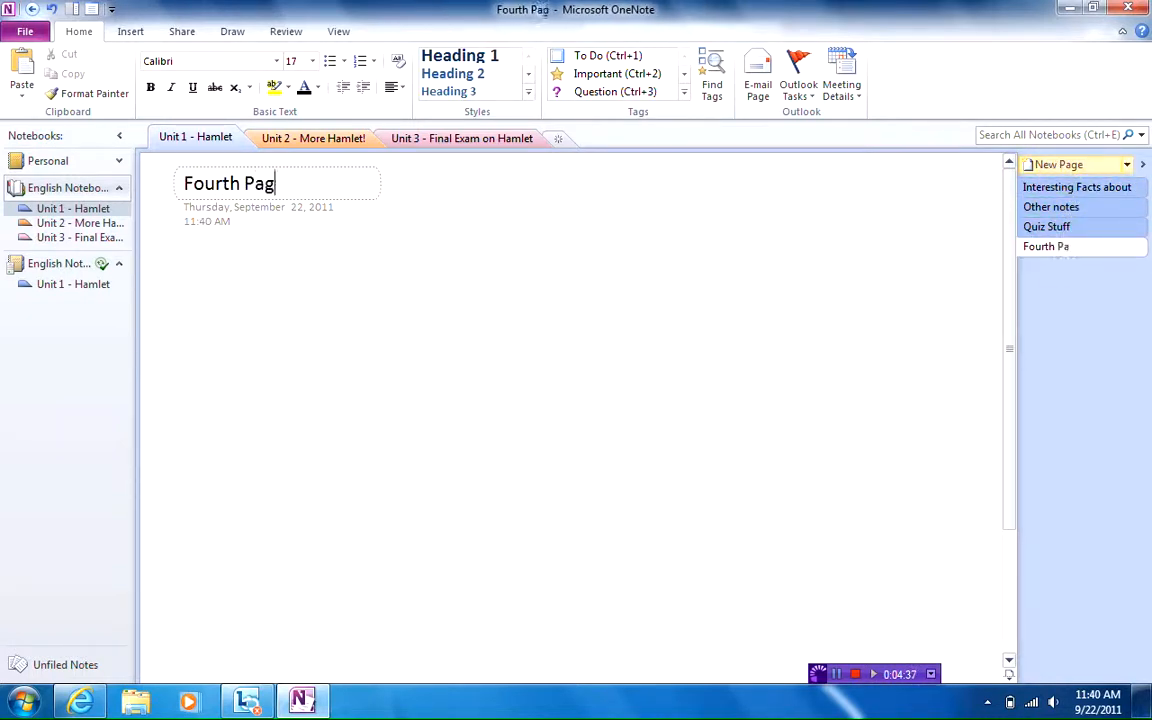
text(e)
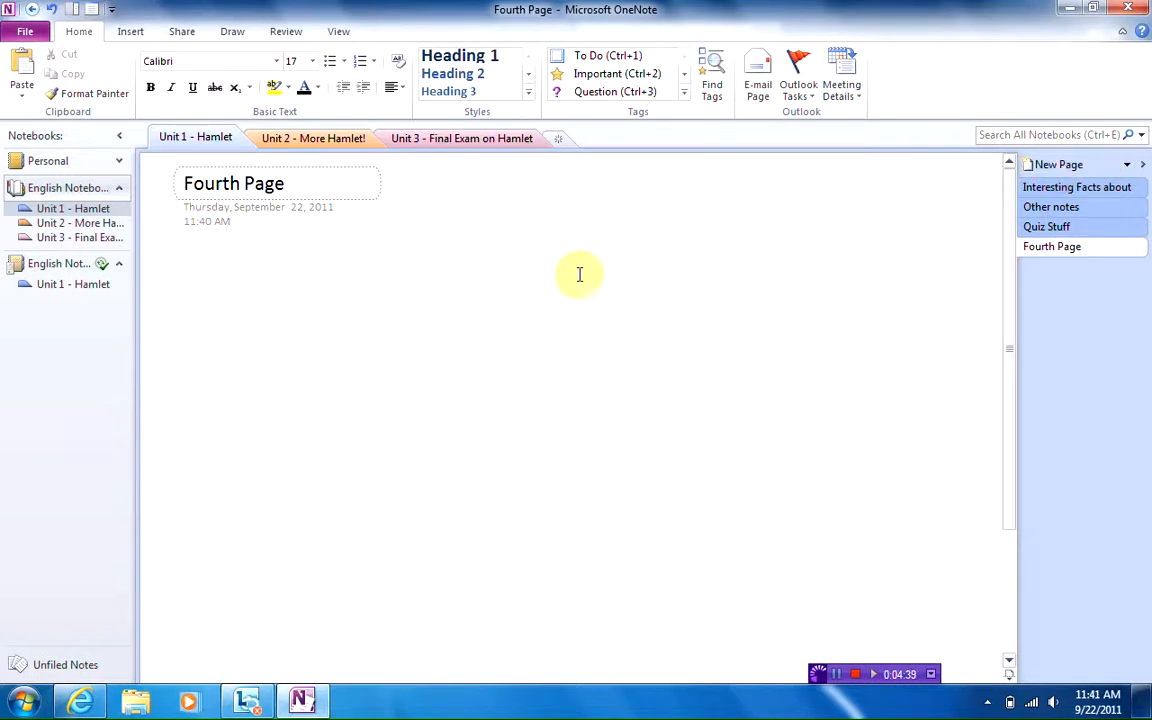
Step: Write "Hello everyone!" in the body of the Fourth Page, with a lowercase "e" in "everyone"
key(Return)
text(Hello)
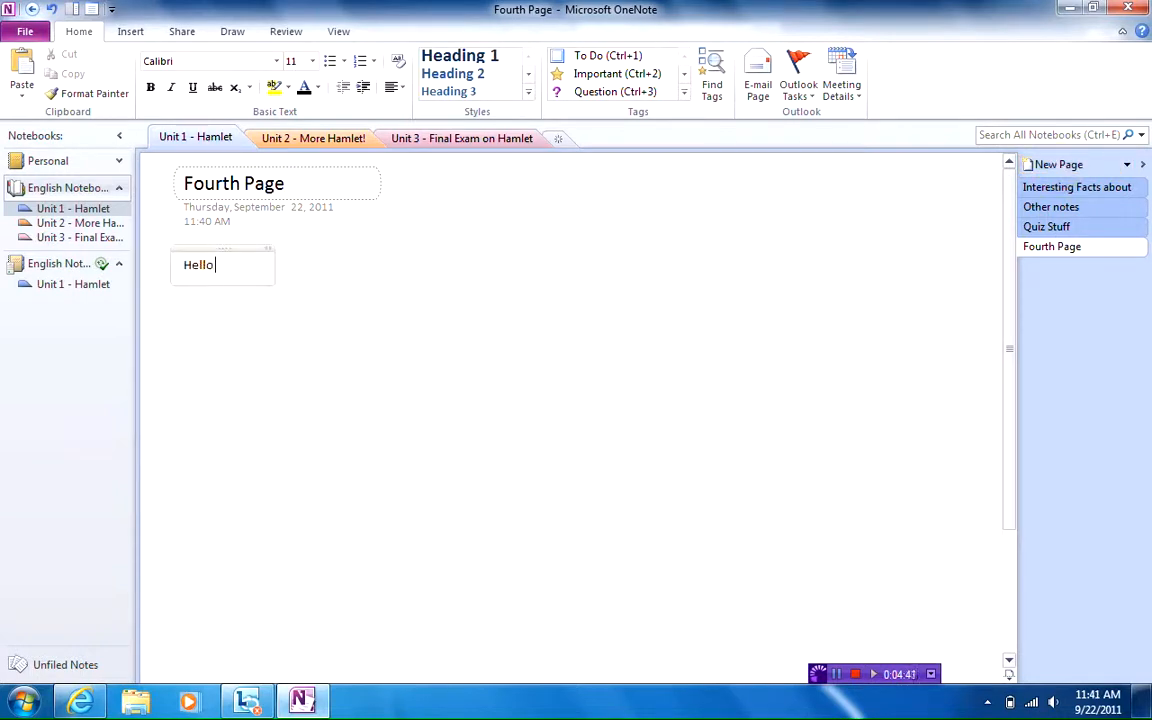
text( Everyone!)
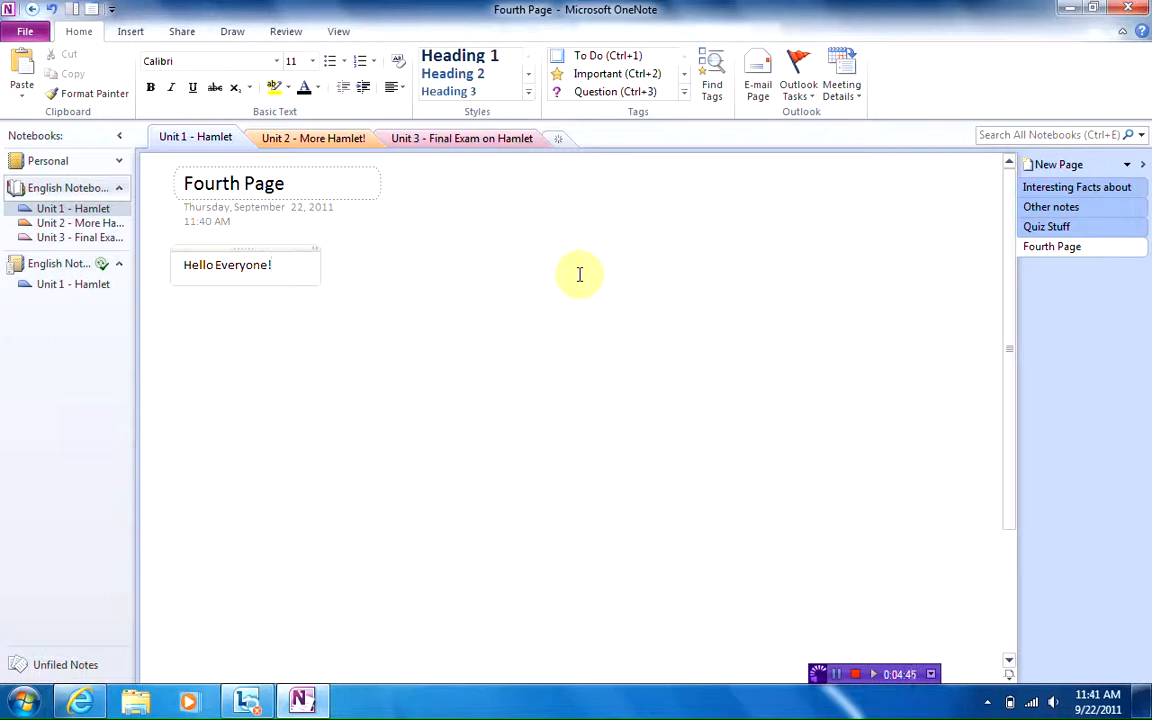
key(Delete)
text(e)
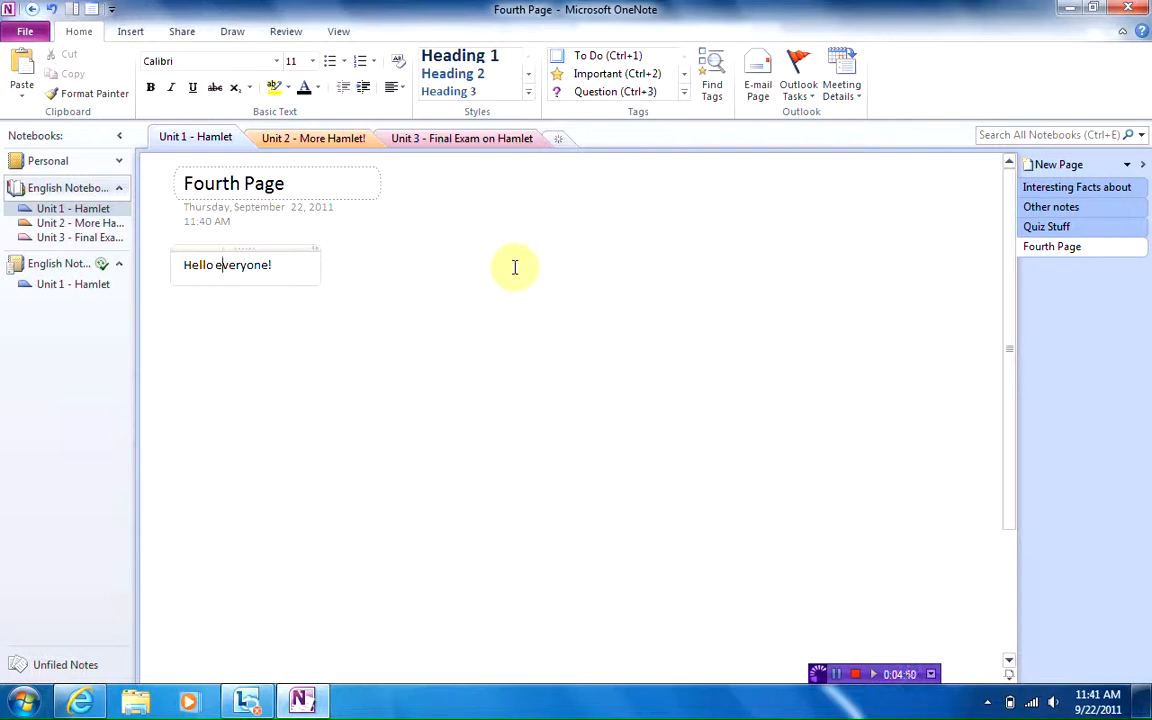
click(299, 262)
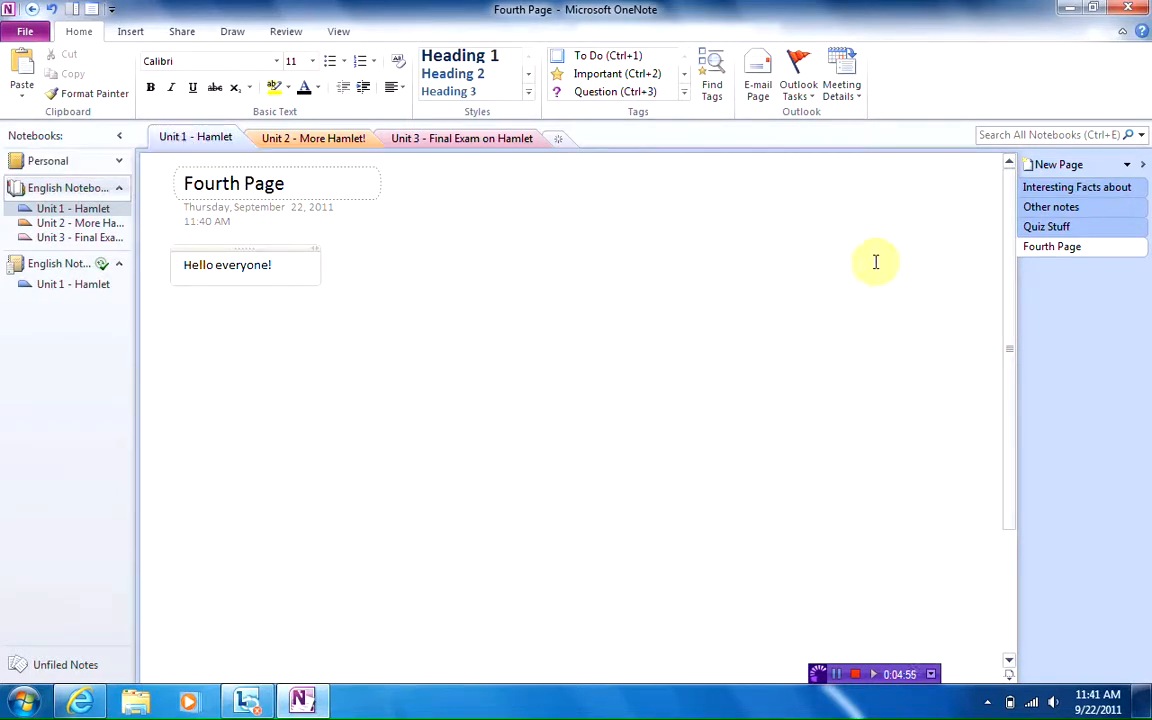
Step: Copy the Fourth Page into the Unit 1 - Hamlet section of the English Notes notebook and view the copy there
right_click(1062, 254)
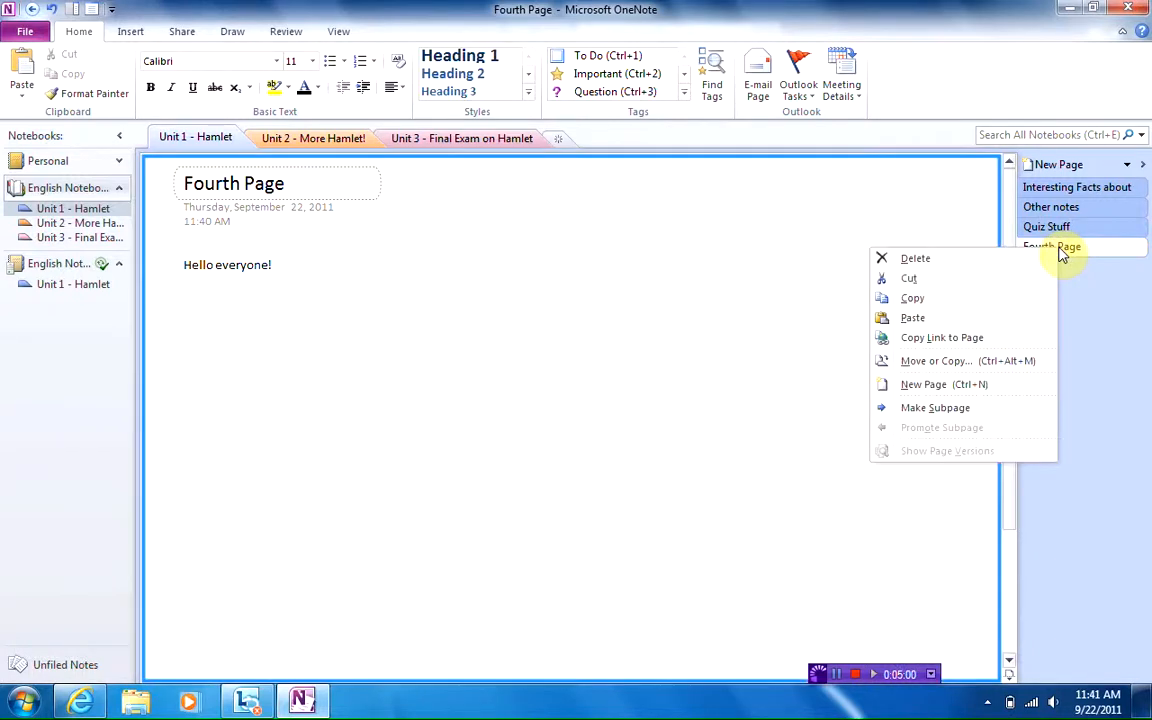
click(916, 361)
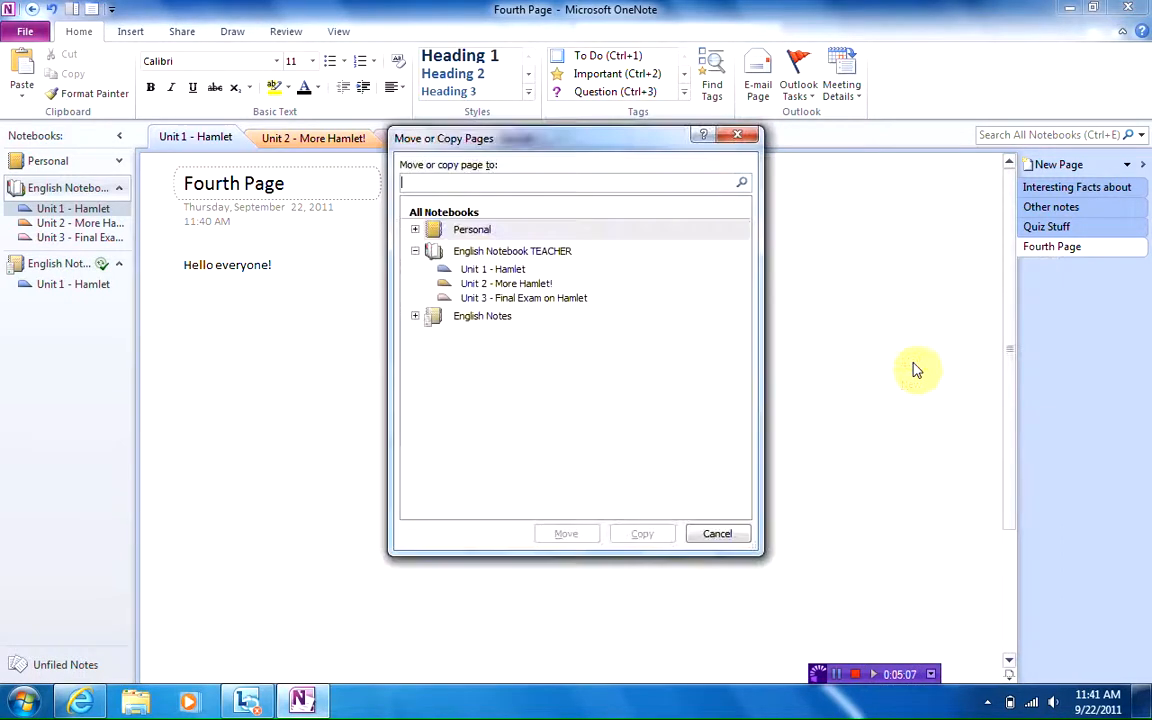
click(414, 318)
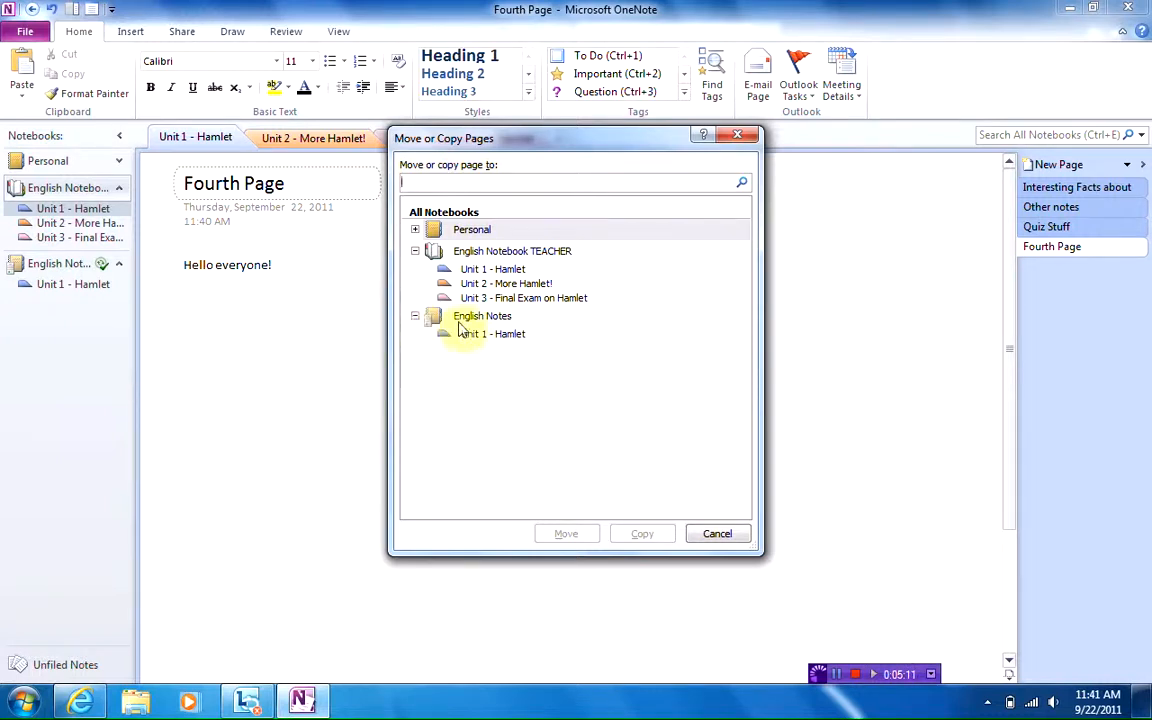
click(483, 338)
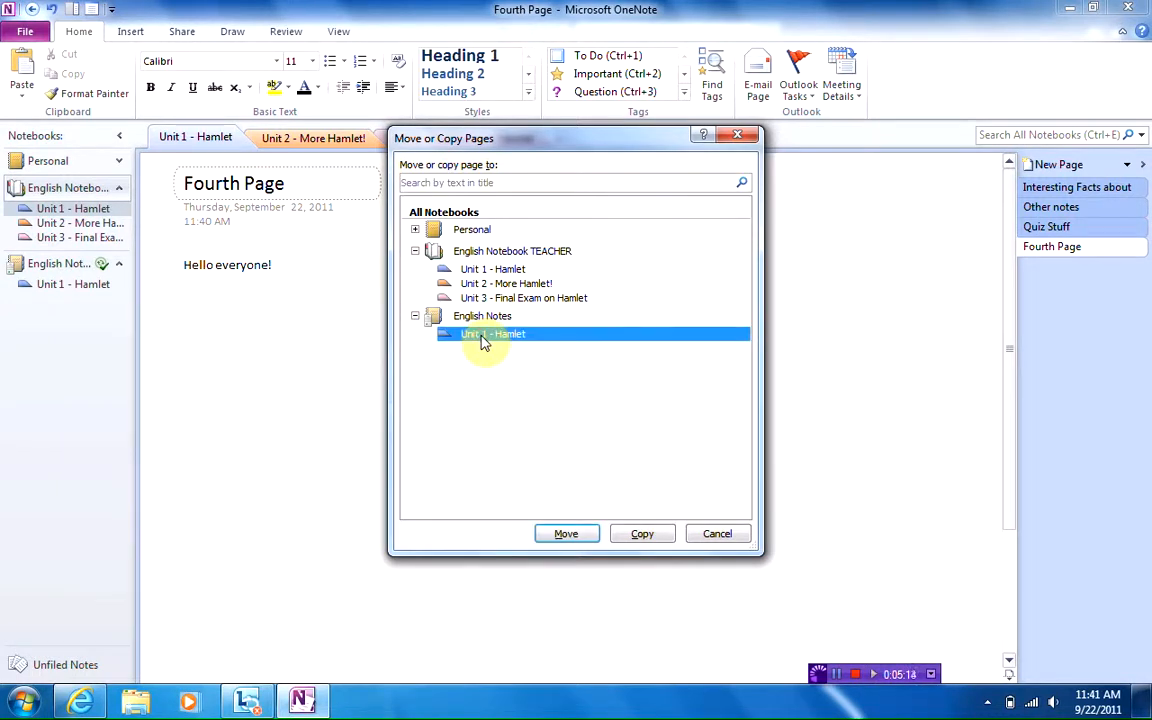
click(632, 537)
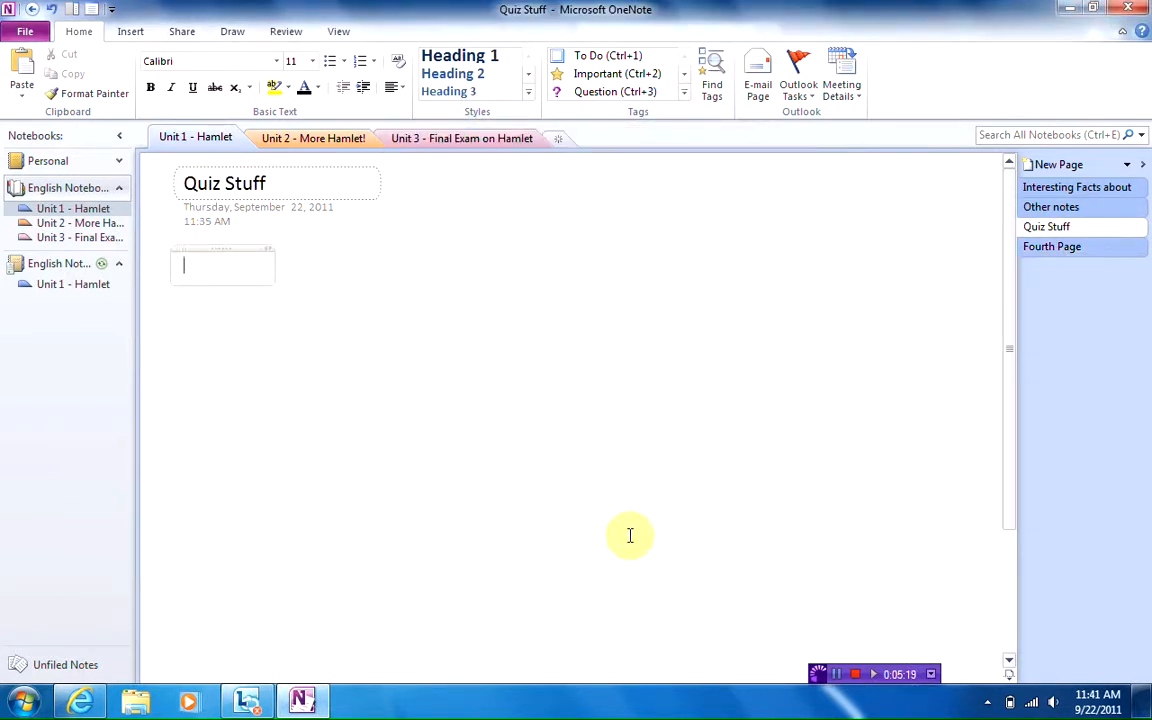
click(42, 288)
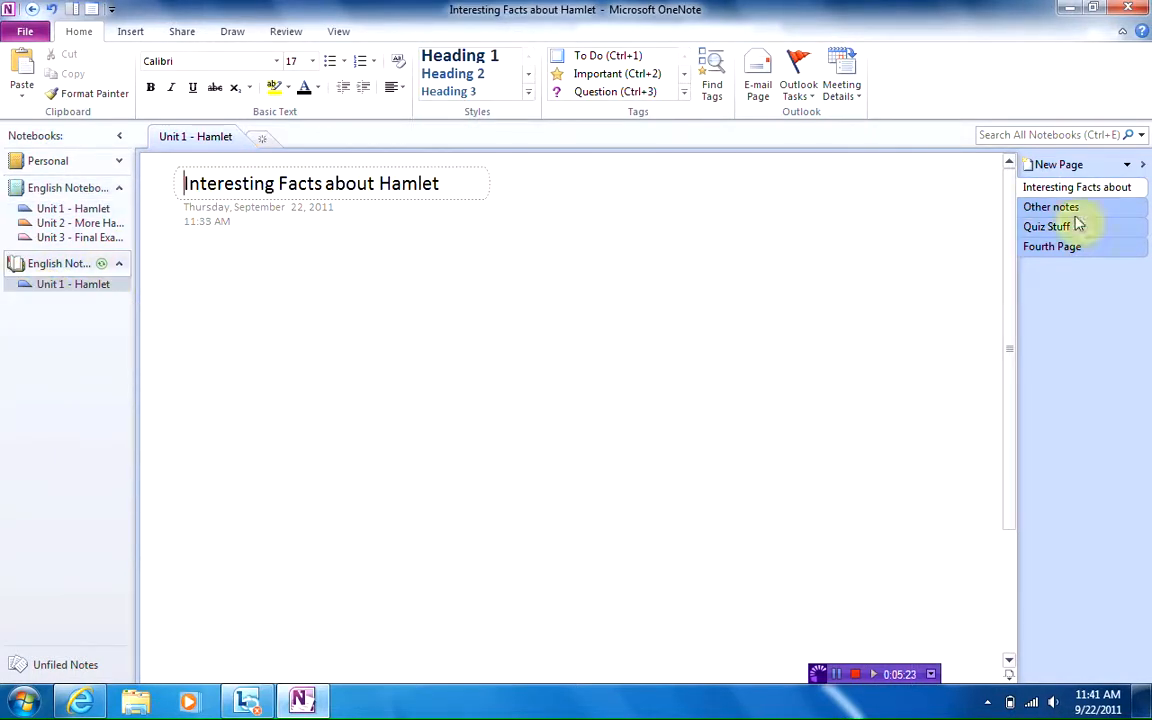
click(1068, 255)
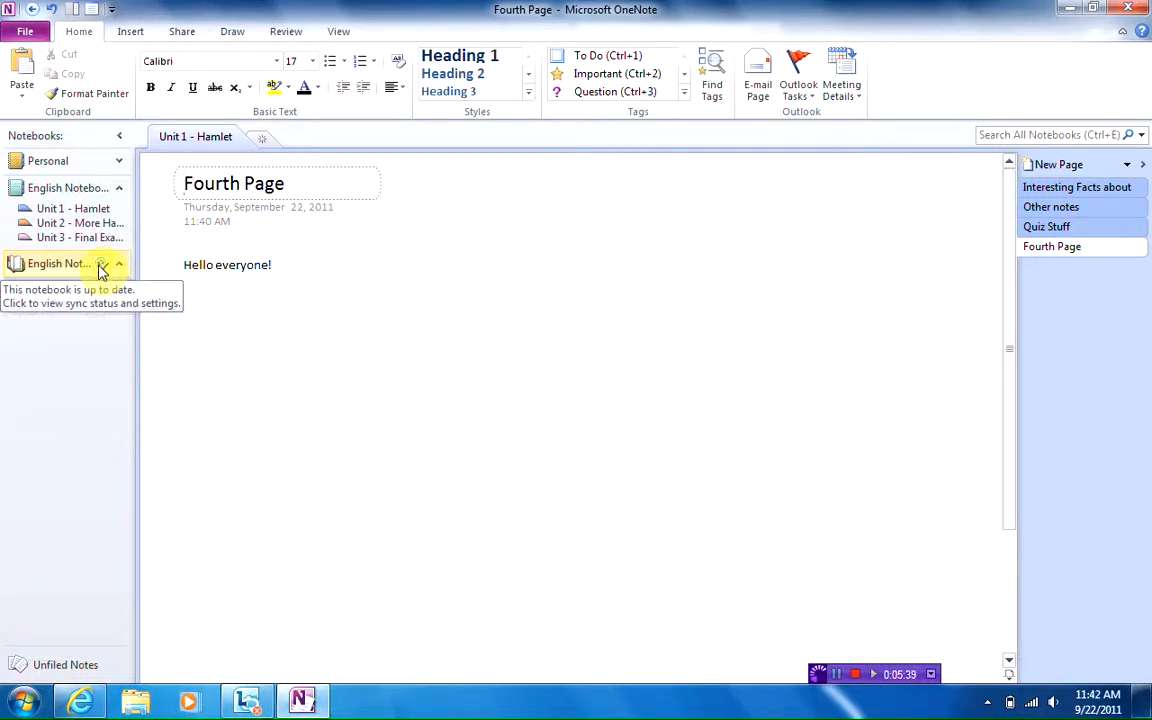
Step: Manually synchronize the English Notes notebook from its sync status settings
click(101, 266)
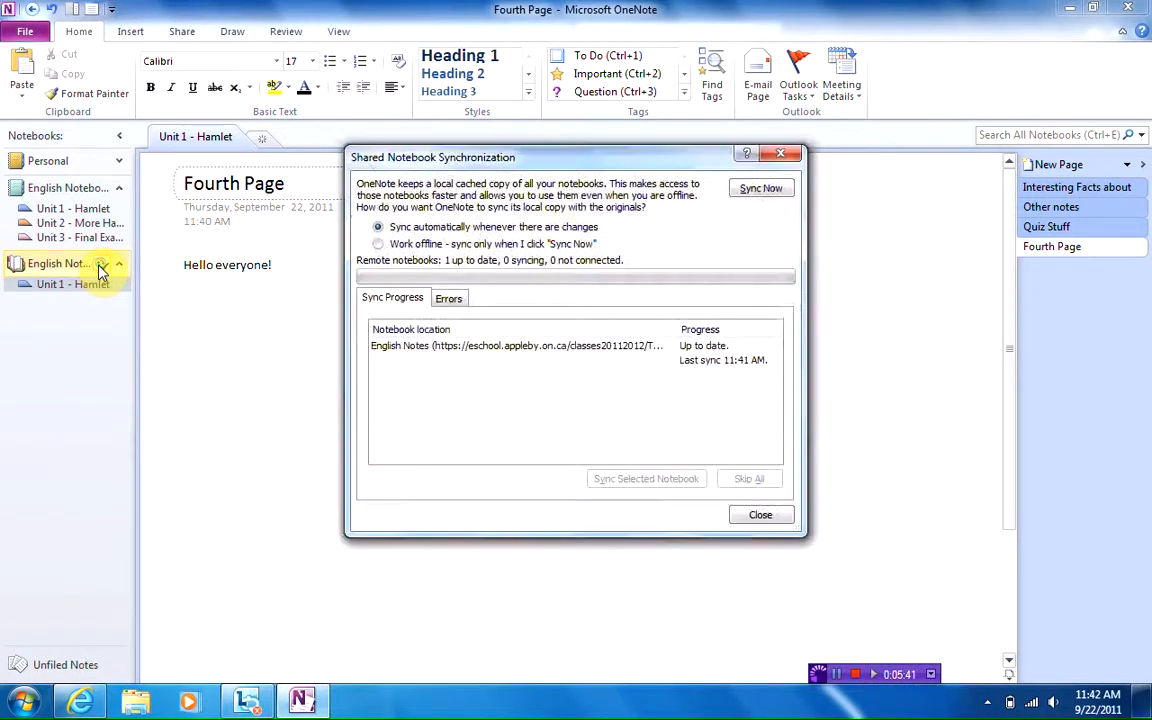
click(466, 352)
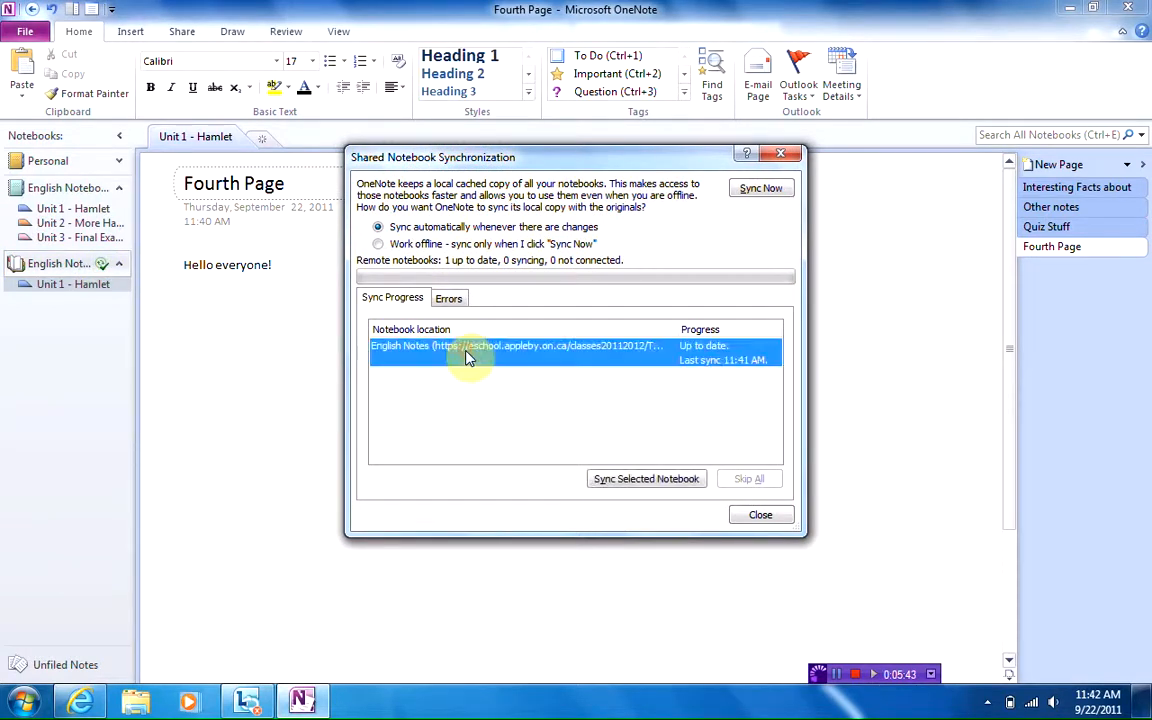
click(622, 480)
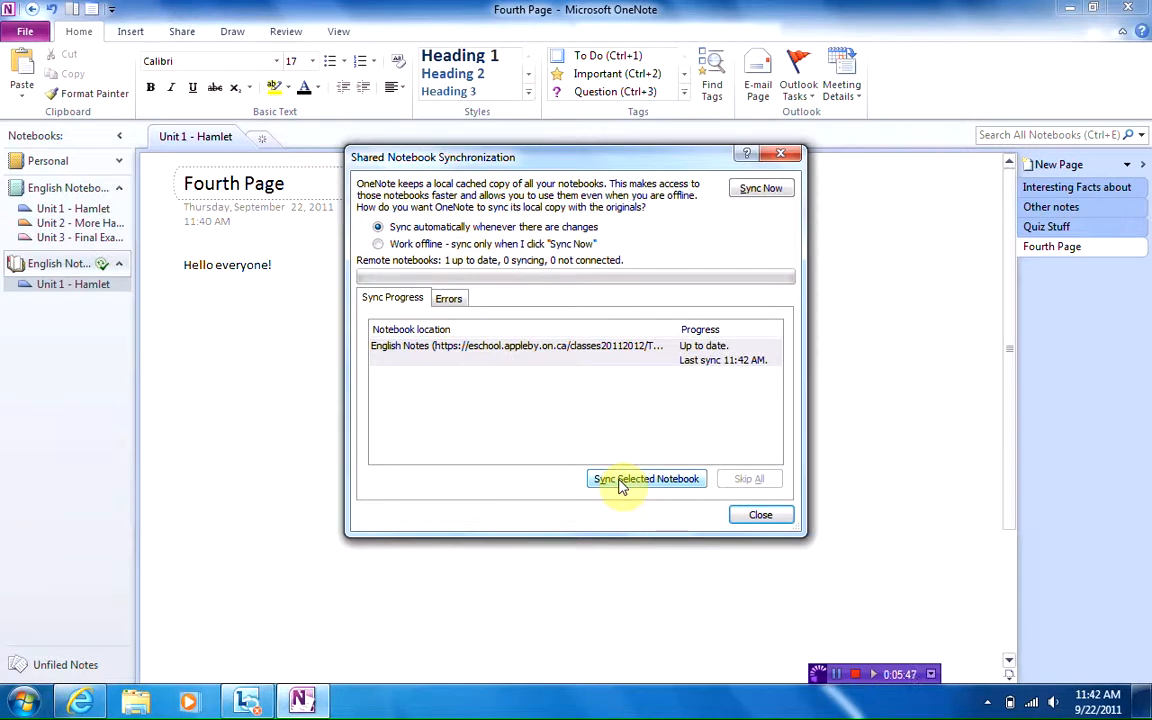
click(766, 515)
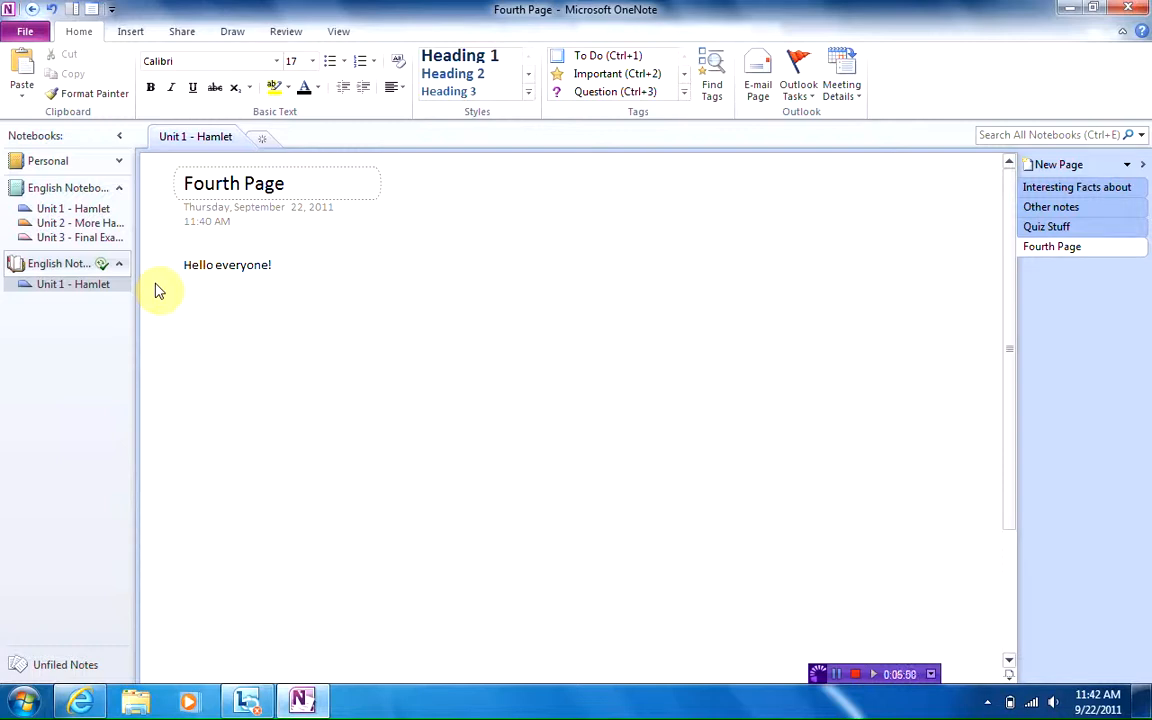
Step: Close the English Notes notebook in OneNote, and return to Internet Explorer to refresh the class site
right_click(66, 267)
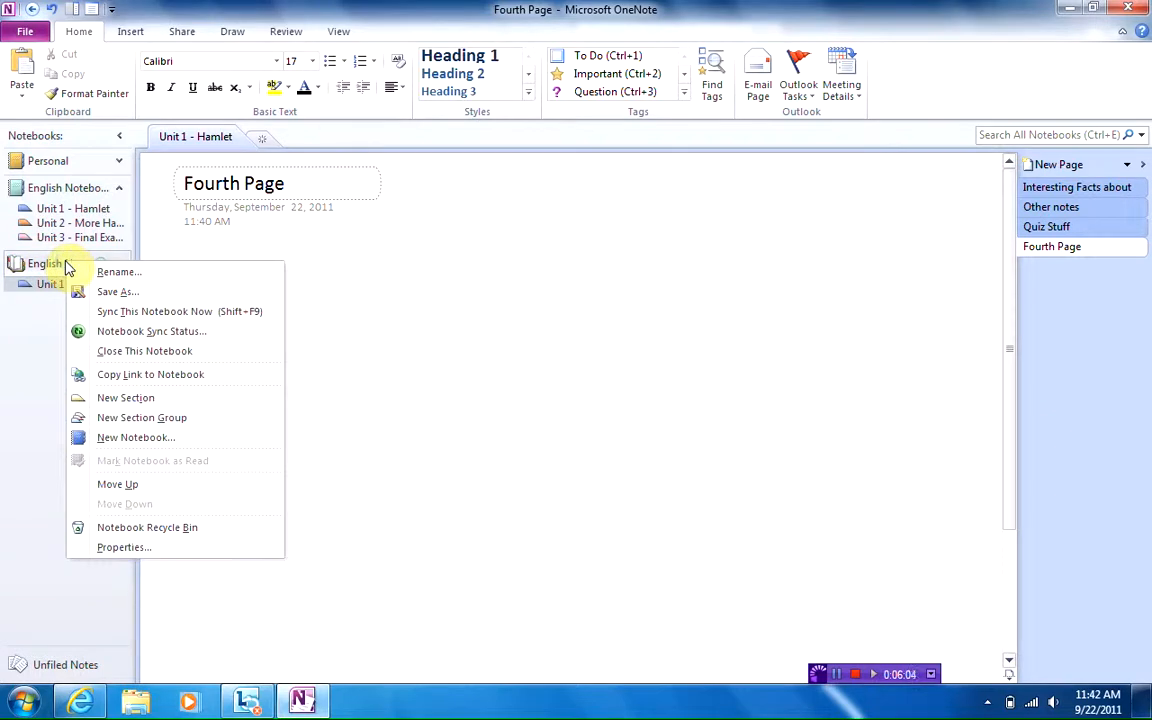
click(147, 352)
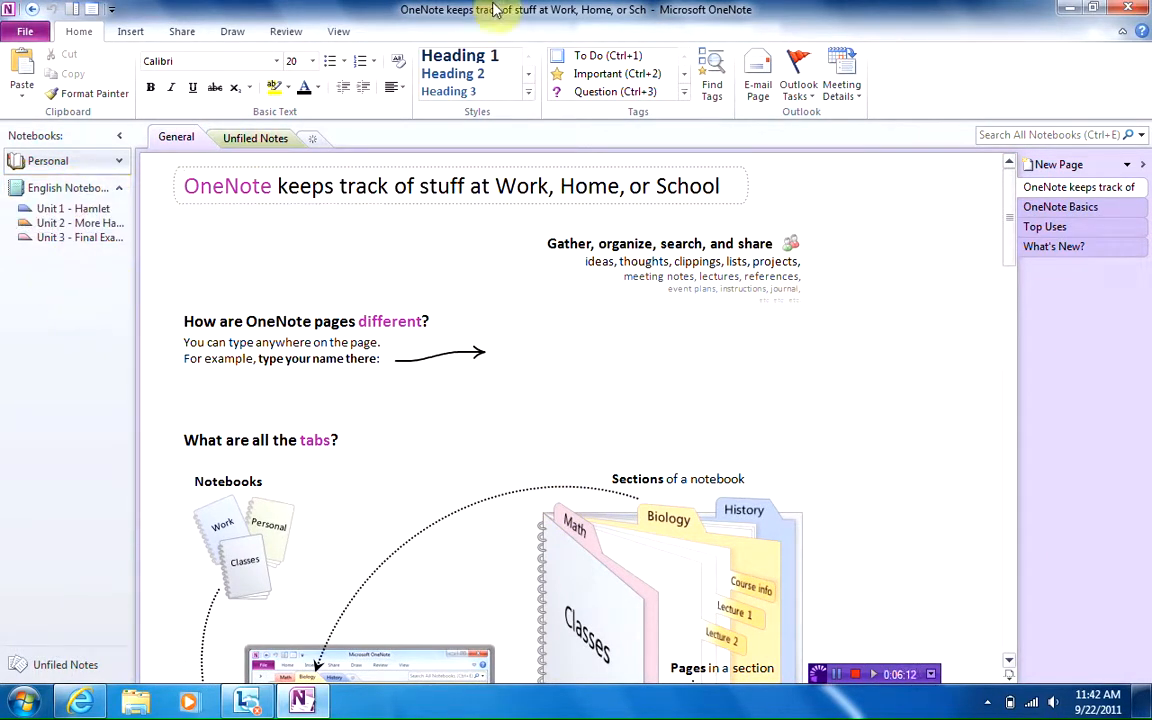
click(1069, 8)
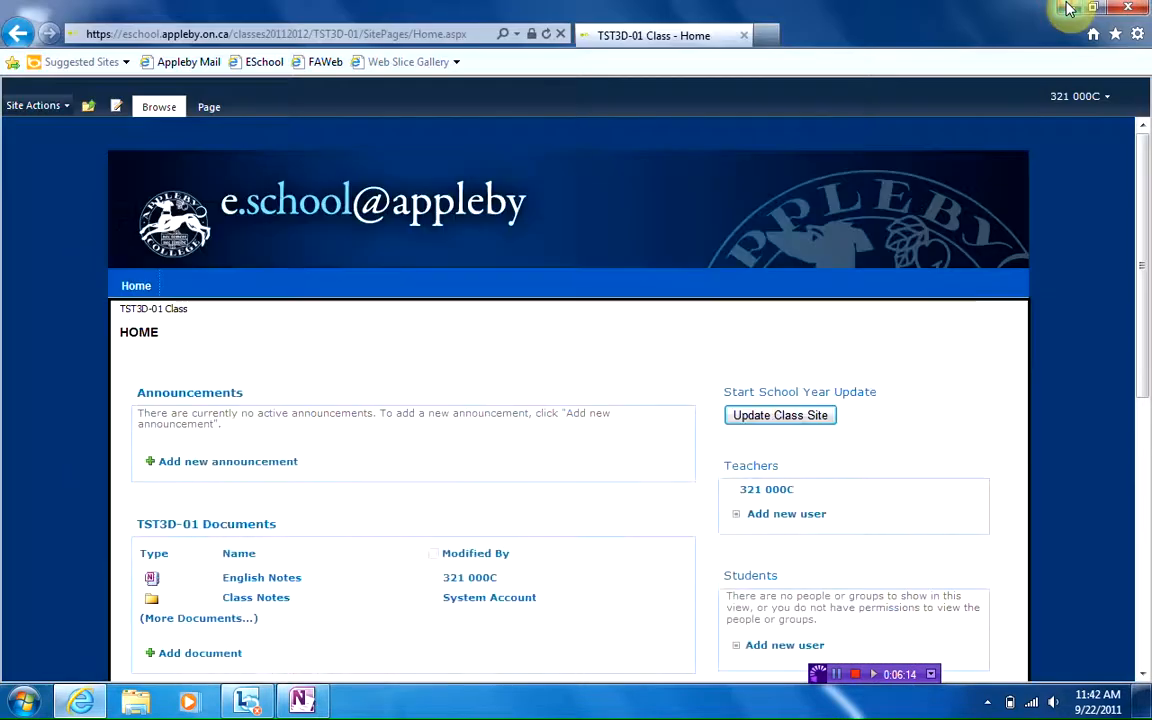
click(546, 34)
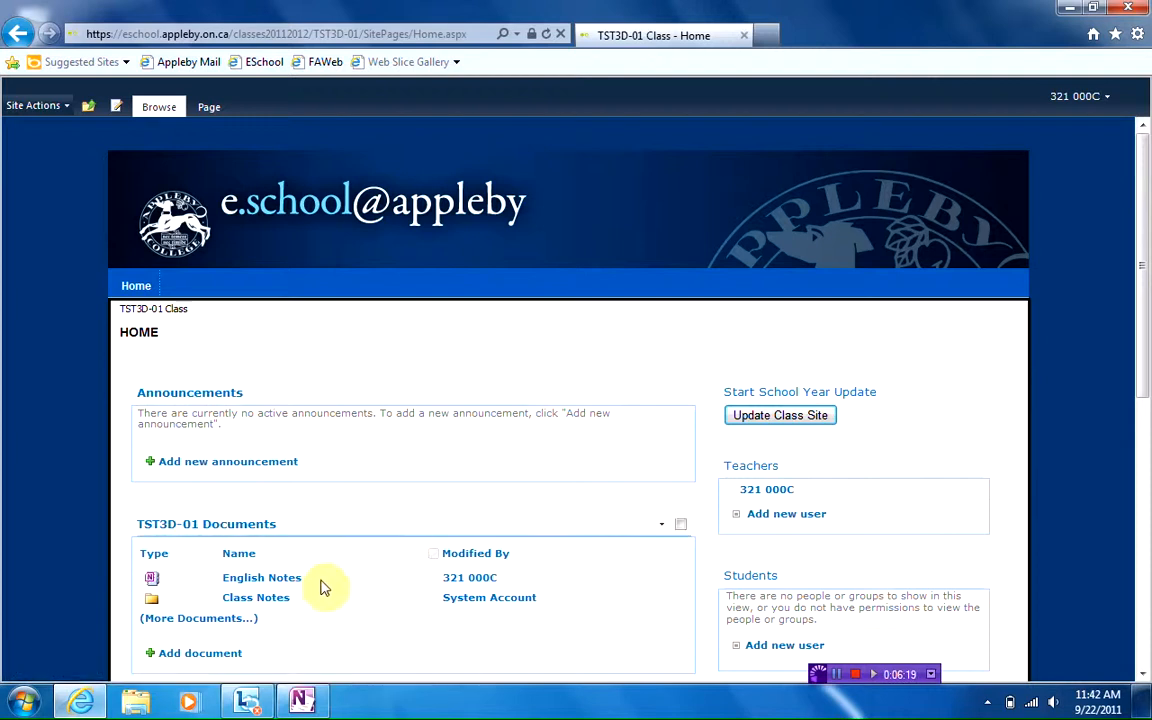
Step: Open the English Notes notebook from the TST3D-01 Documents list in the OneNote desktop program
click(266, 579)
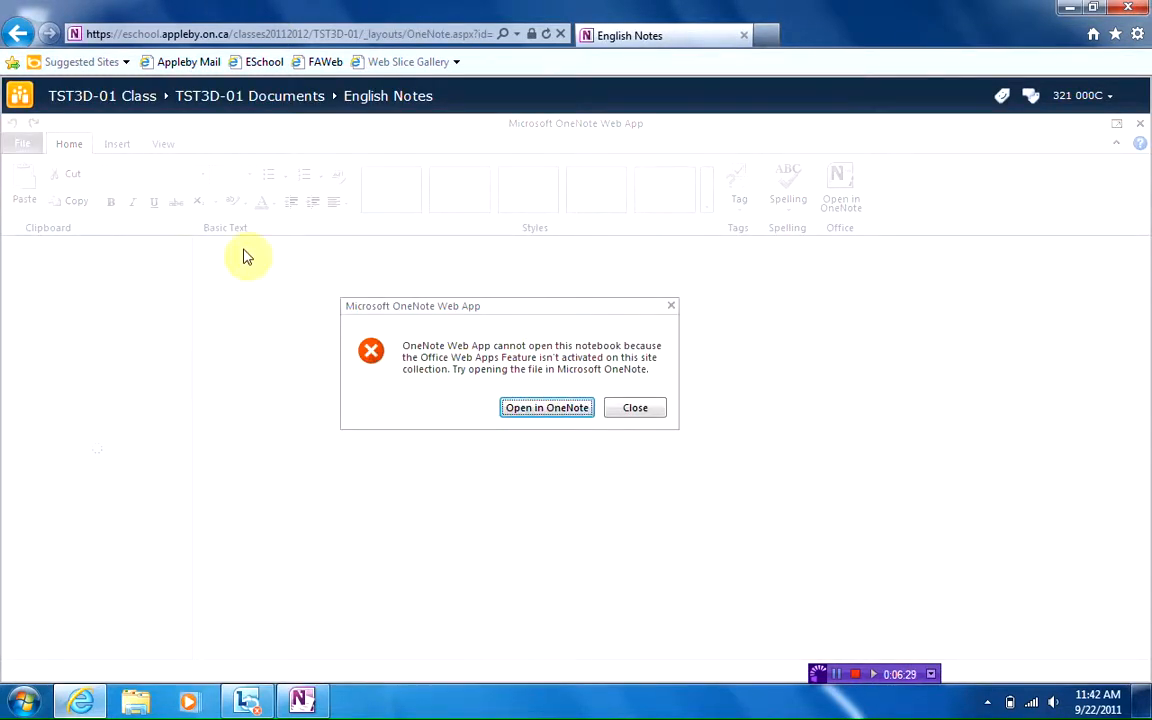
click(566, 408)
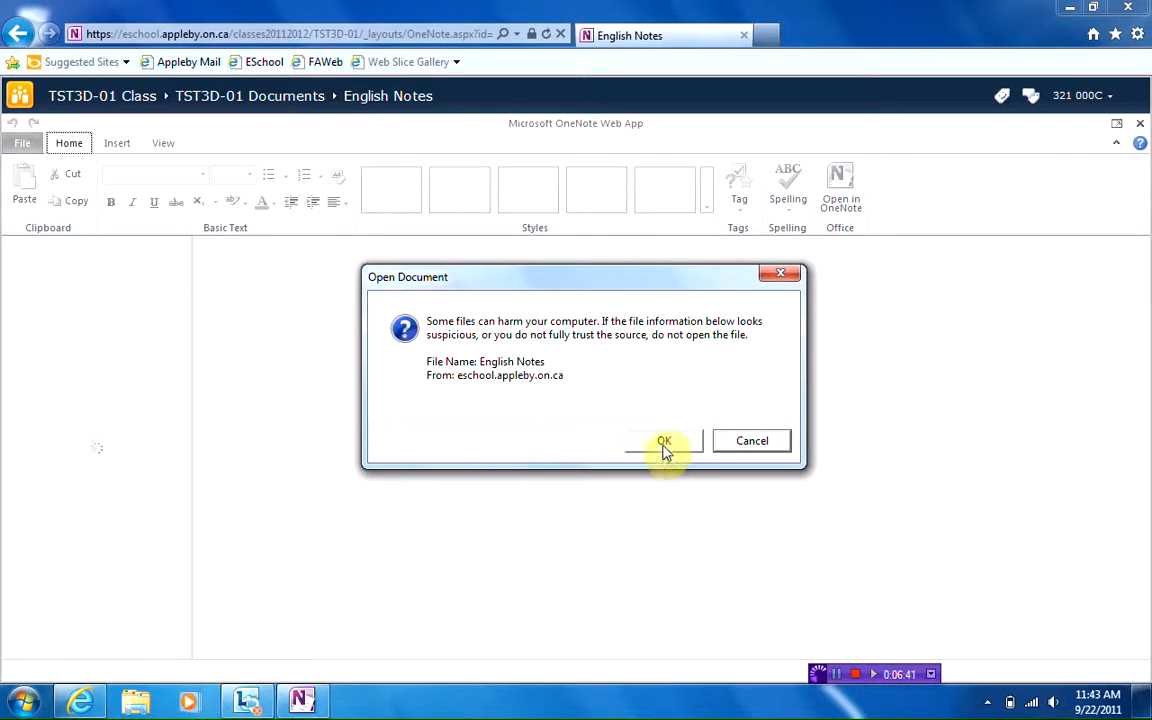
click(664, 443)
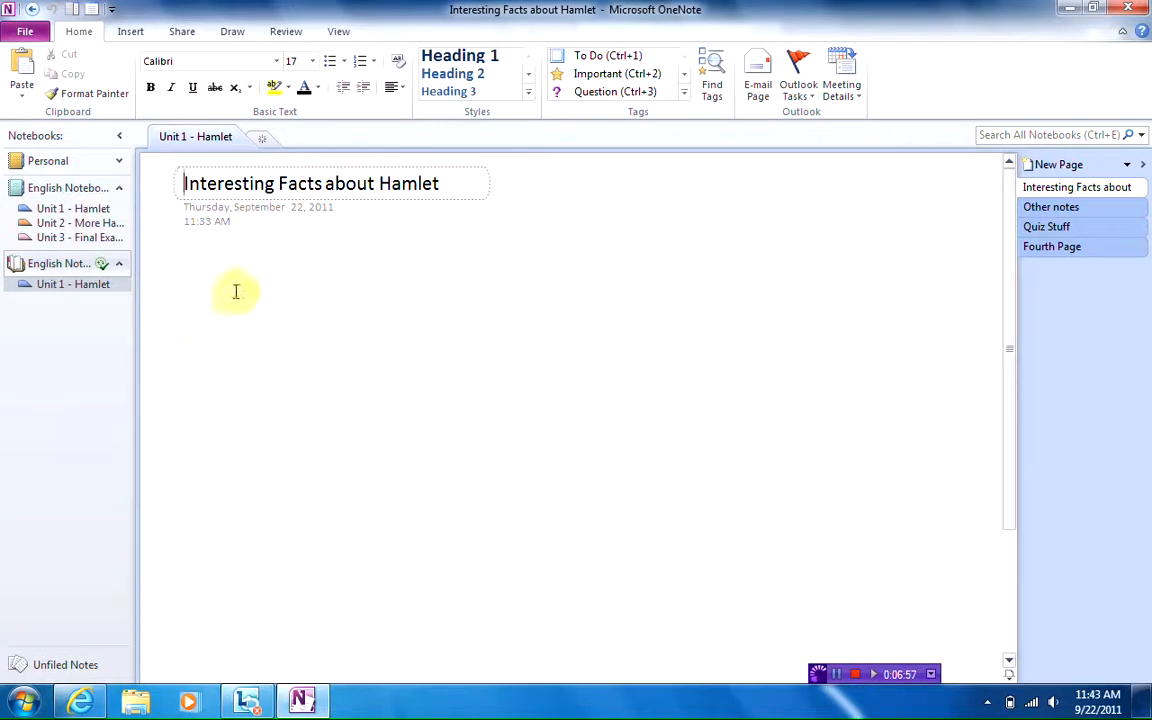
Step: Copy the Unit 2 - More Hamlet! section from the English Notebook TEACHER notebook into English Notes and view the copied section
click(57, 189)
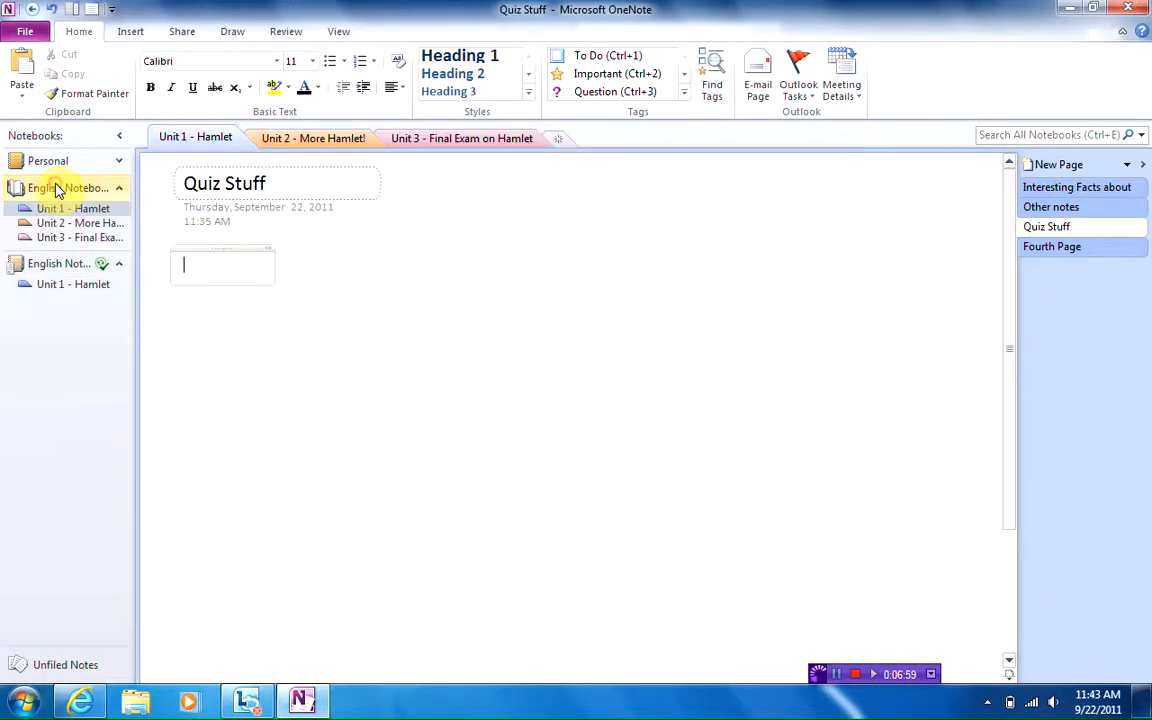
right_click(313, 140)
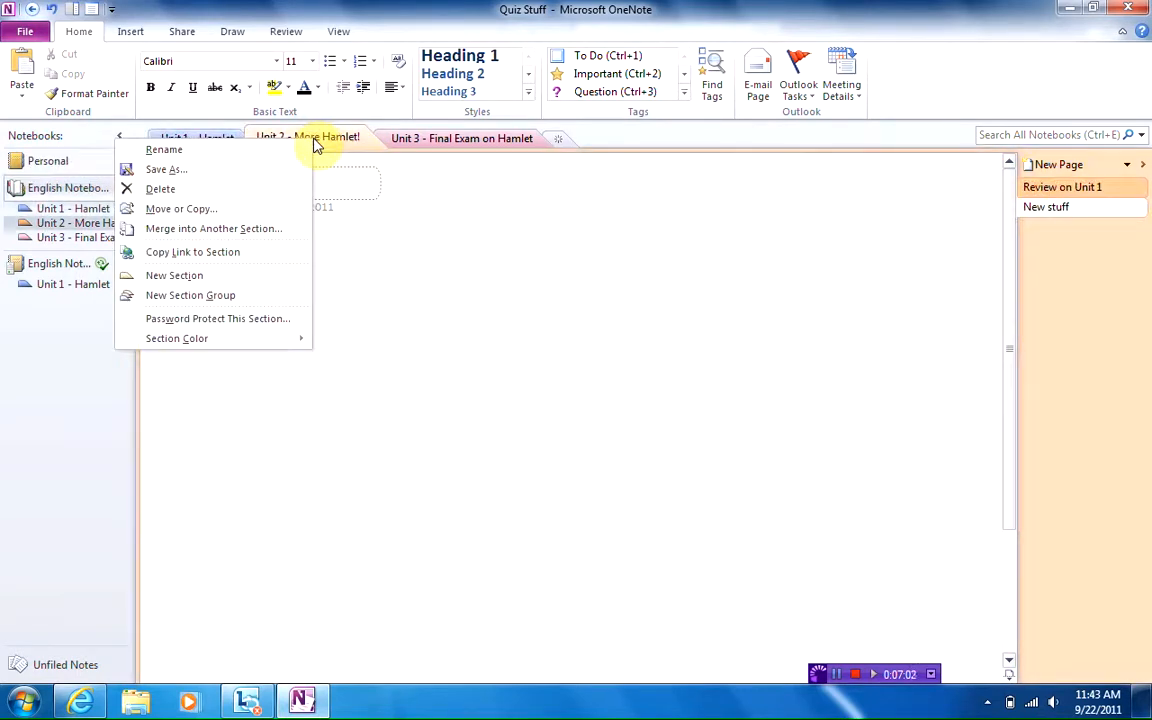
click(283, 210)
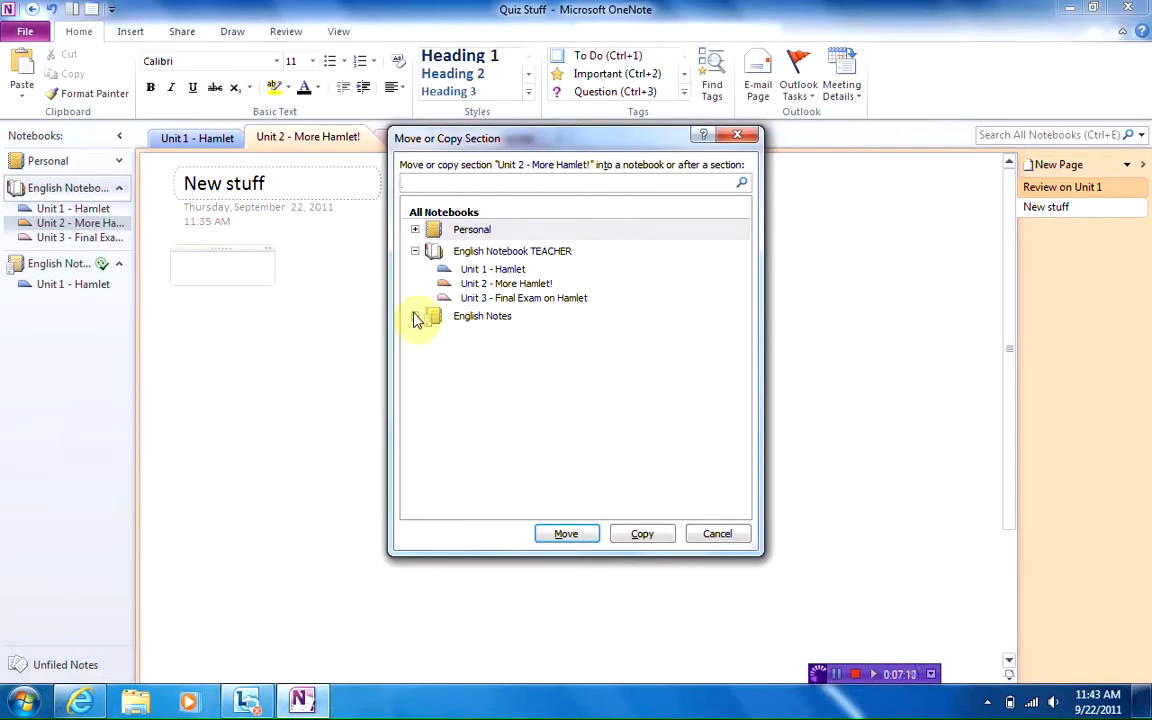
click(416, 317)
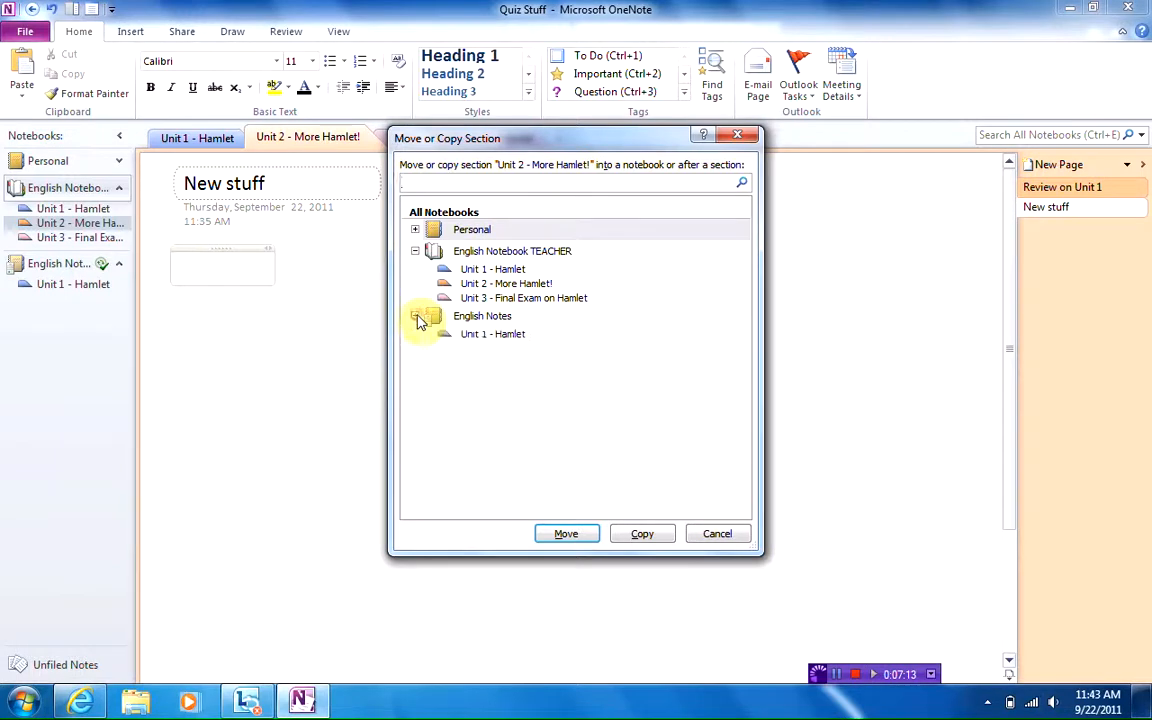
click(482, 316)
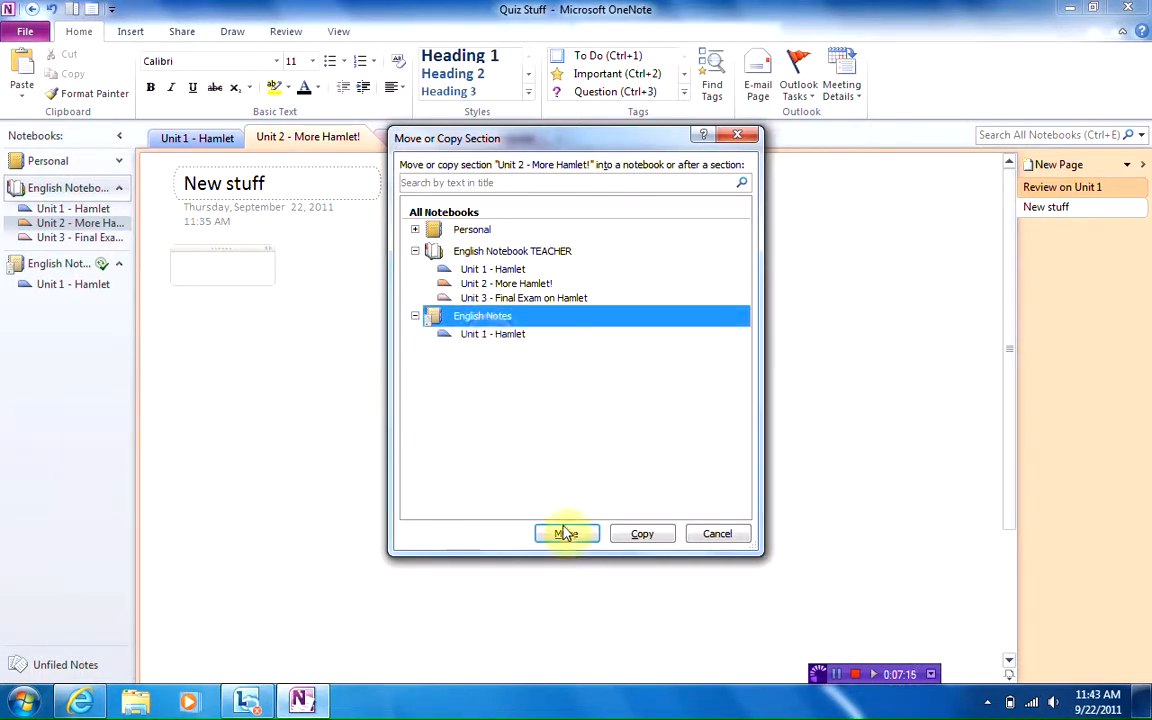
click(631, 540)
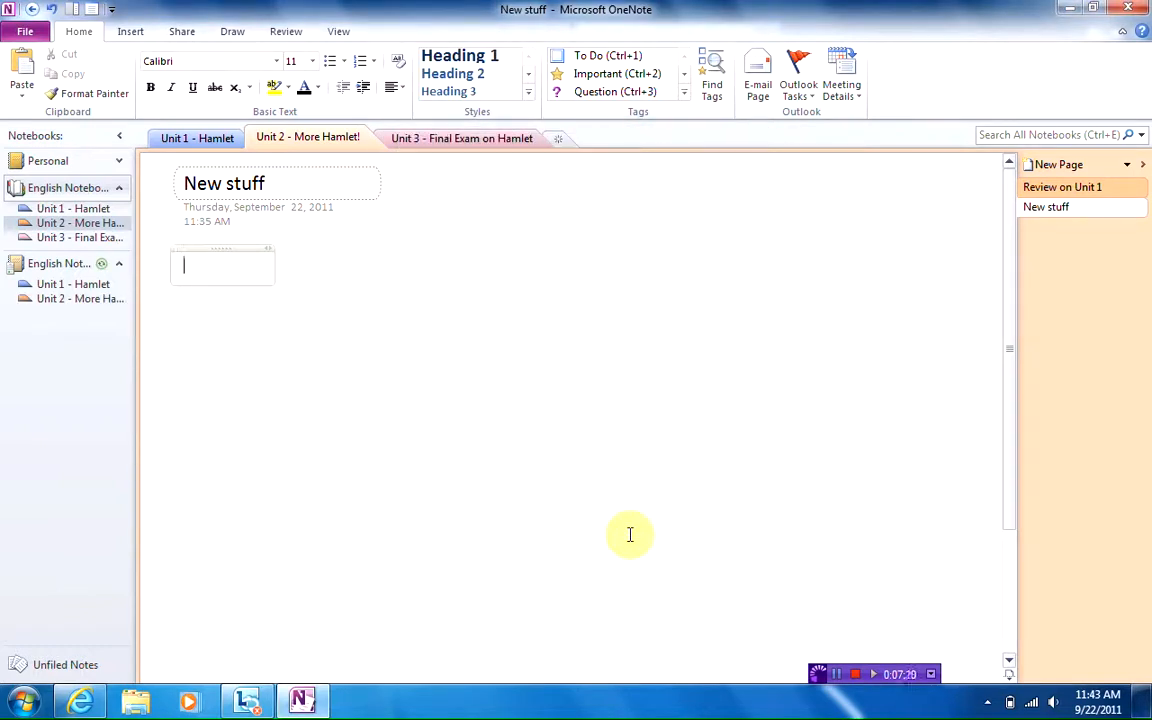
click(45, 300)
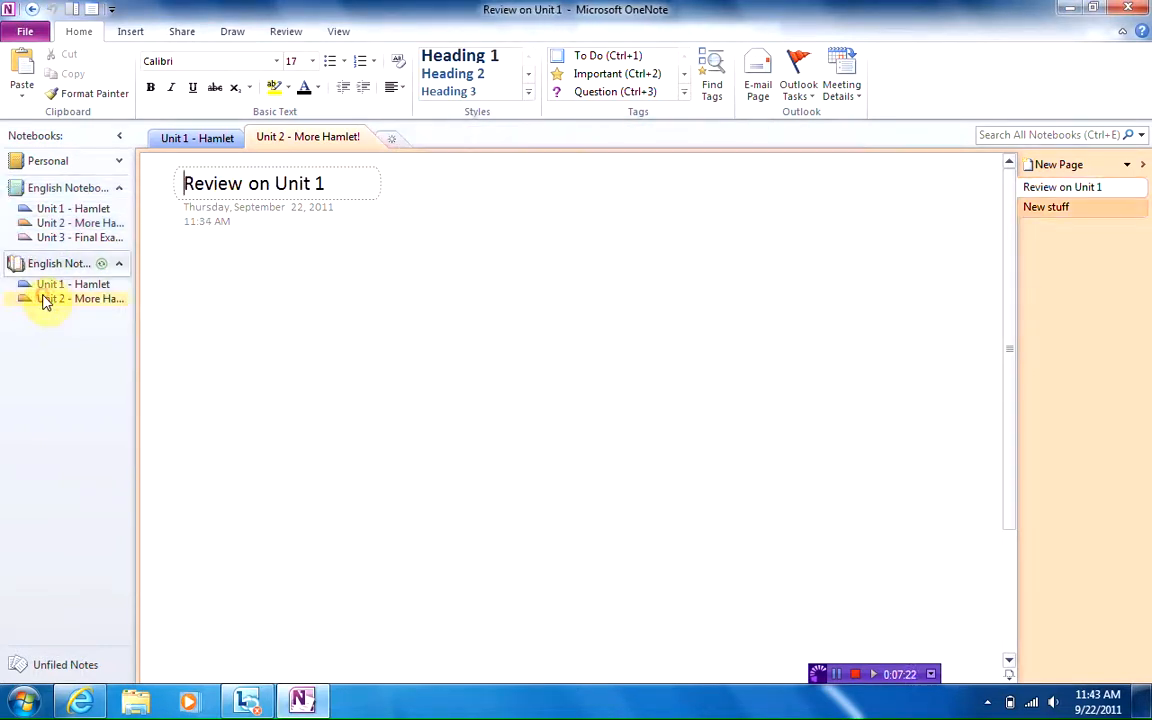